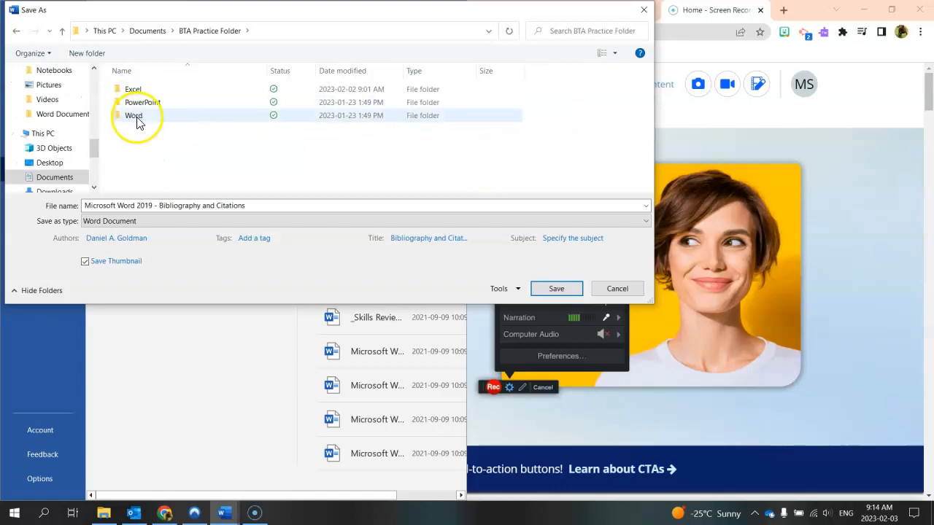
# Save the document in the Word subfolder of BTA Practice Folder as "L15- Bibliography and Citations".
pyautogui.click(110, 205)
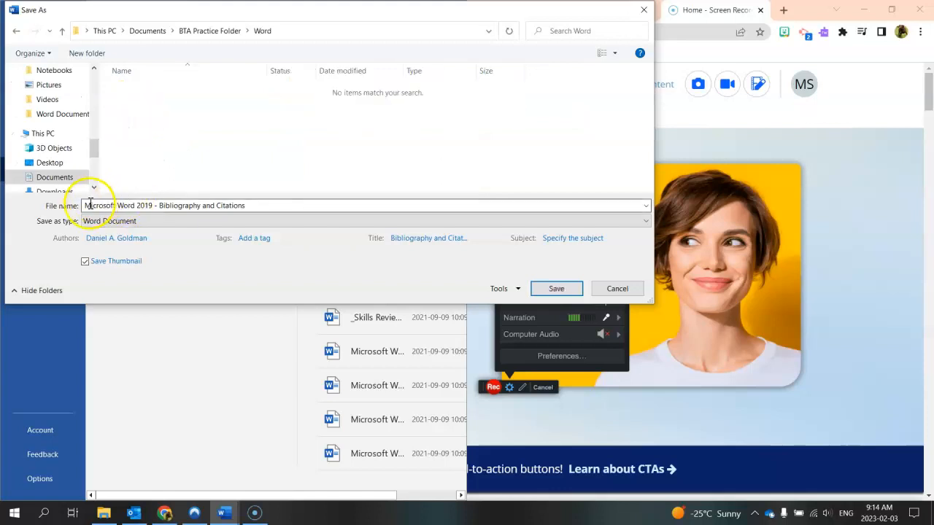
pyautogui.tripleClick(149, 203)
pyautogui.moveTo(155, 206); pyautogui.dragTo(121, 205)
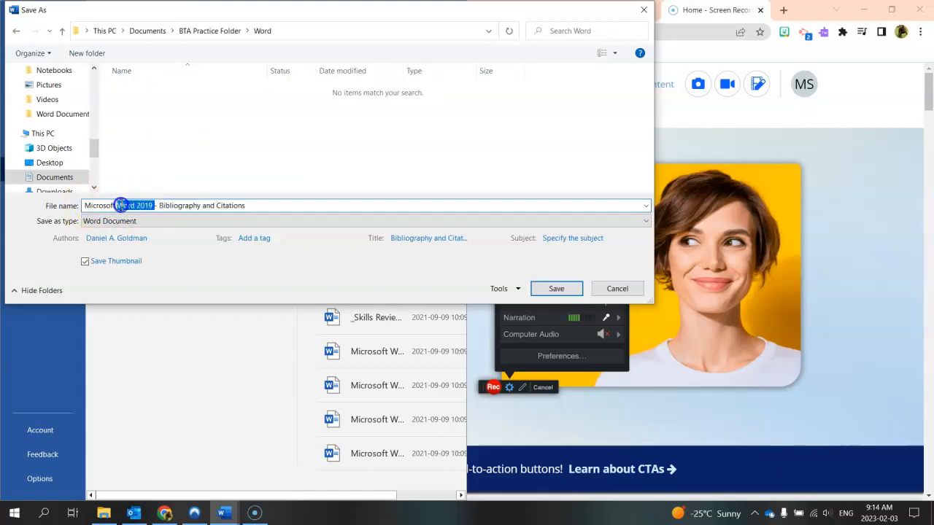
pyautogui.press('BackSpace')
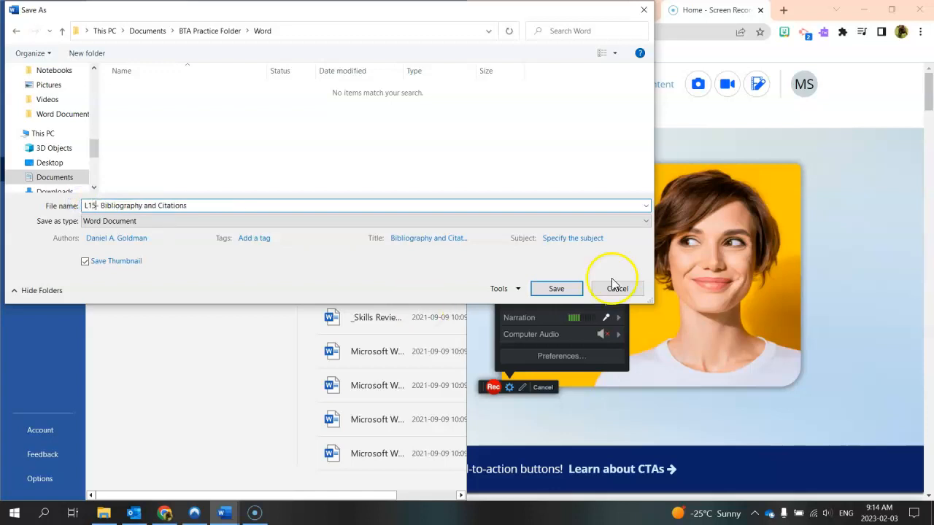
pyautogui.click(556, 289)
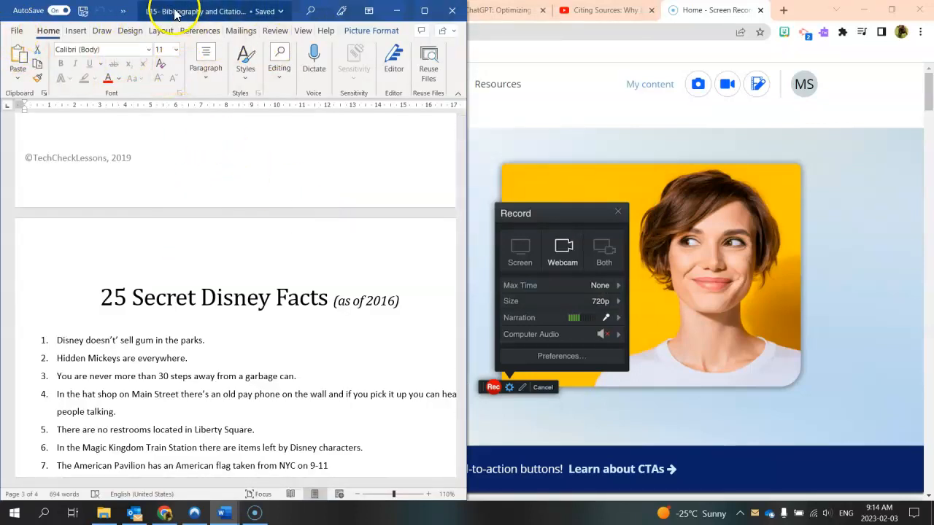
# Bring up the L15 Bibliography and Citations instructions beside the practice document and review the tasks for inserting citations after facts.
pyautogui.moveTo(224, 523)
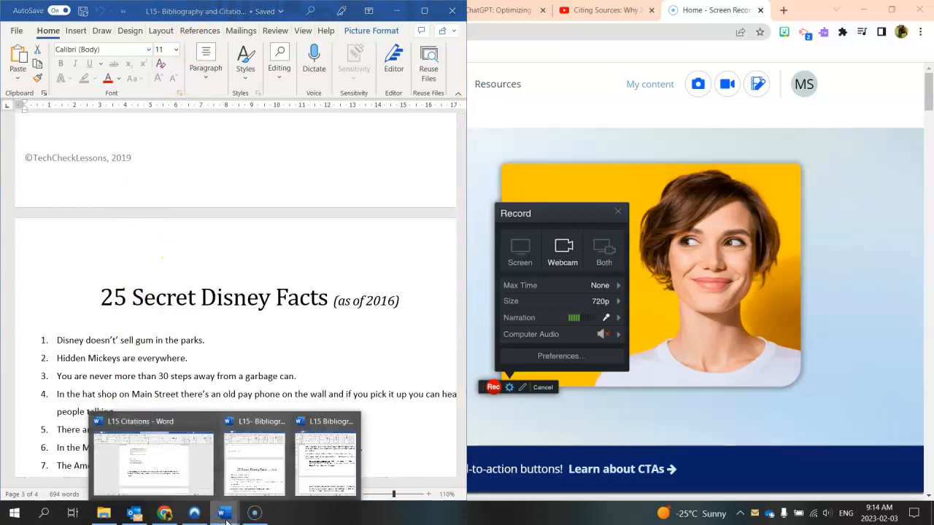
pyautogui.click(334, 481)
pyautogui.scroll(2, 632, 297)
pyautogui.scroll(-10, 632, 298)
pyautogui.scroll(5, 632, 298)
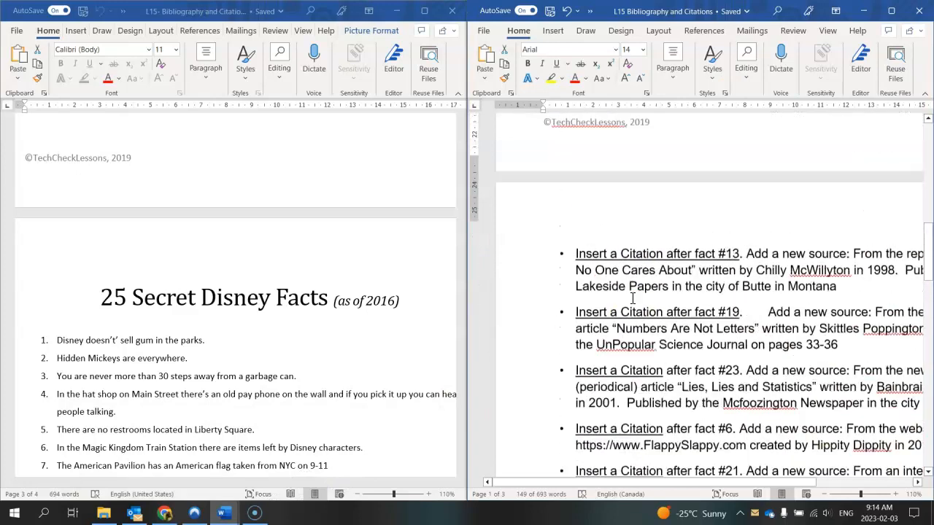
pyautogui.scroll(2, 633, 297)
# Locate the 25 Secret Disney Facts list in the practice document and maximize that document's window.
pyautogui.click(156, 337)
pyautogui.scroll(-5, 157, 341)
pyautogui.scroll(5, 157, 340)
pyautogui.scroll(5, 156, 341)
pyautogui.scroll(-4, 156, 341)
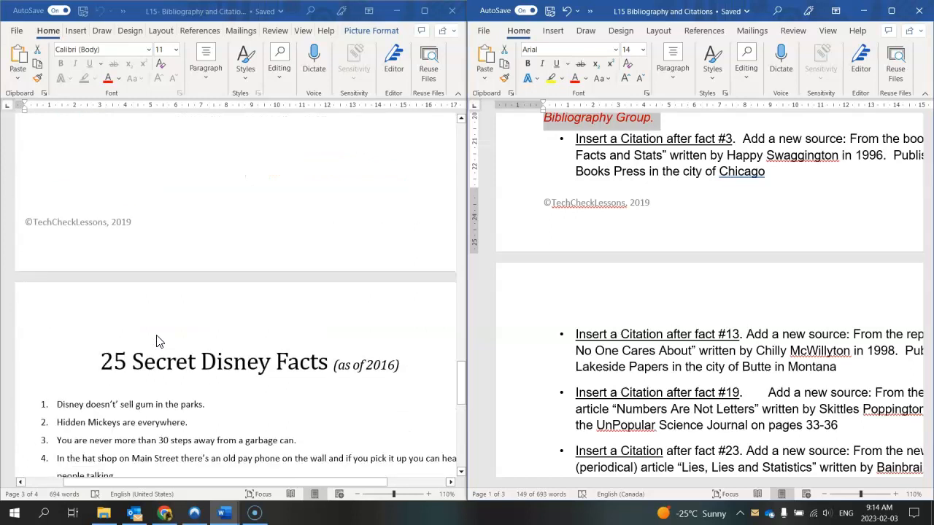
pyautogui.scroll(-3, 156, 341)
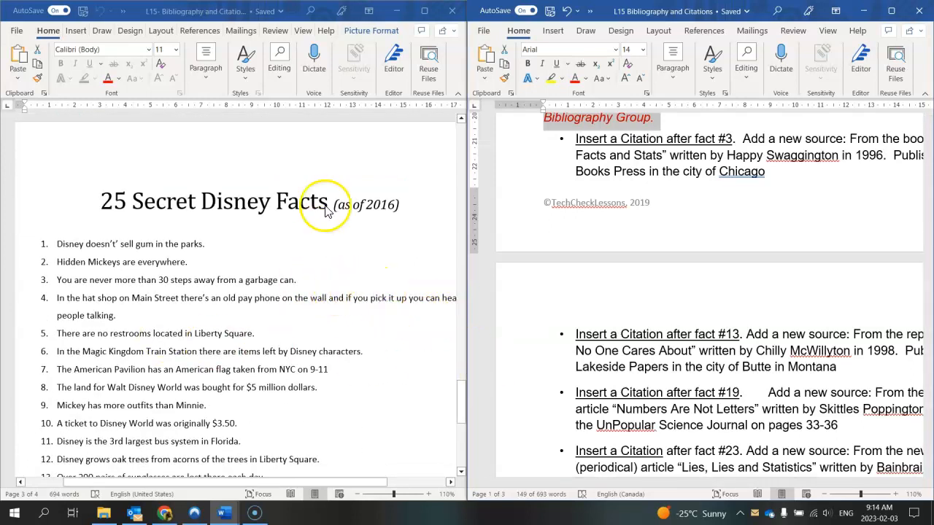
pyautogui.click(139, 10)
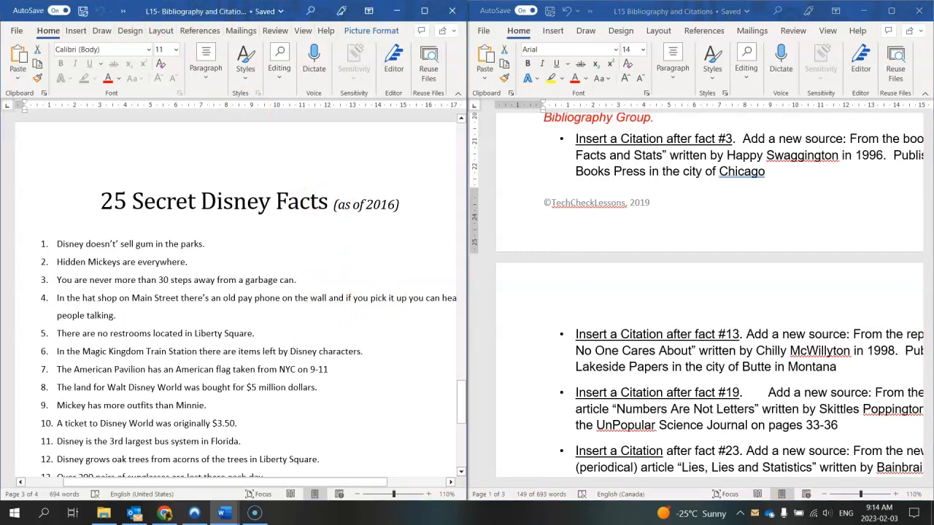
pyautogui.click(426, 10)
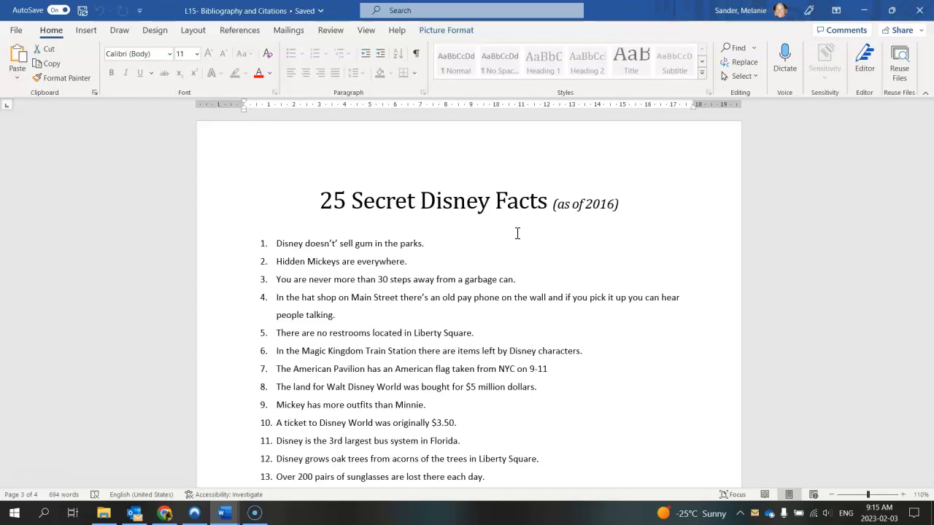
# Switch to Chrome and search Google for "emperor penguin" in a new tab.
pyautogui.click(863, 15)
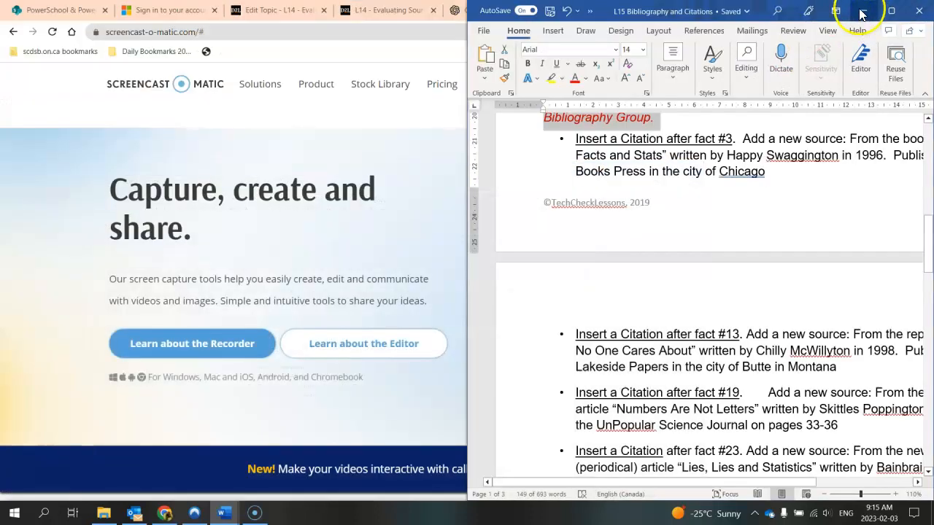
pyautogui.click(338, 57)
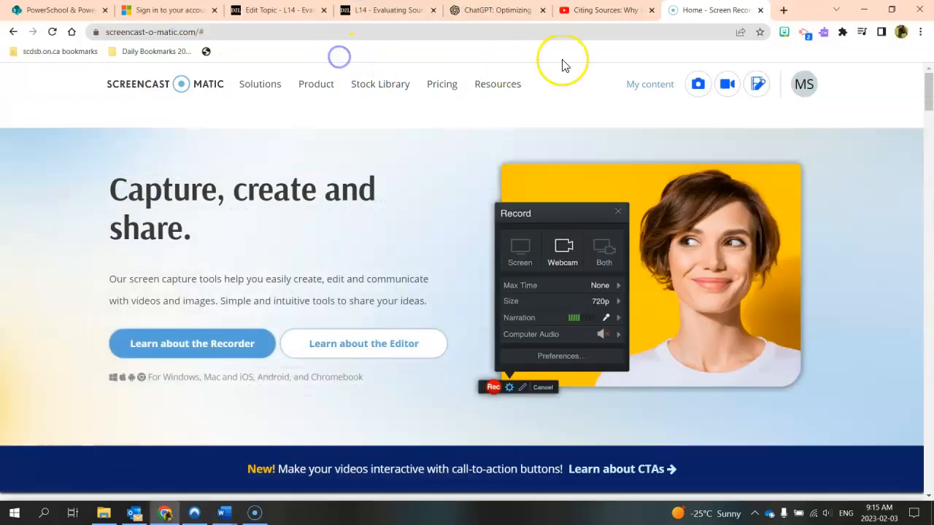
pyautogui.click(784, 11)
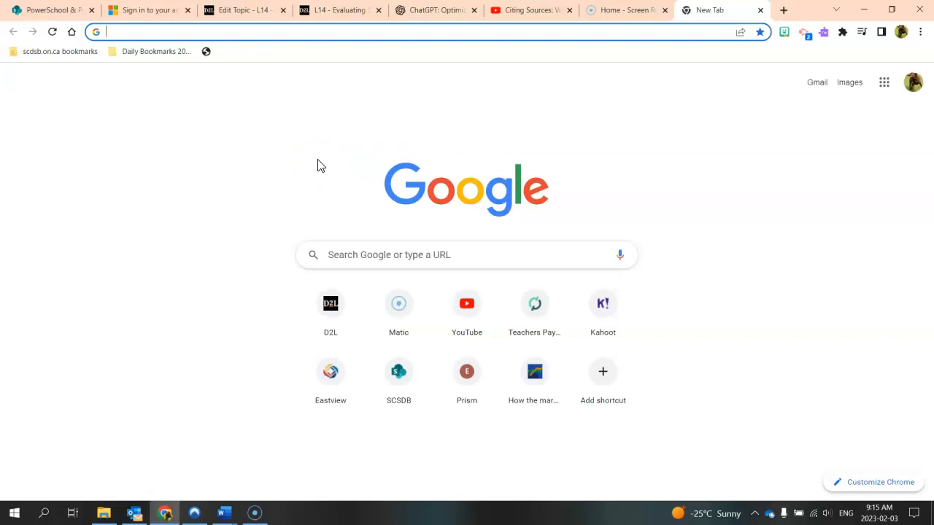
pyautogui.write('emperor')
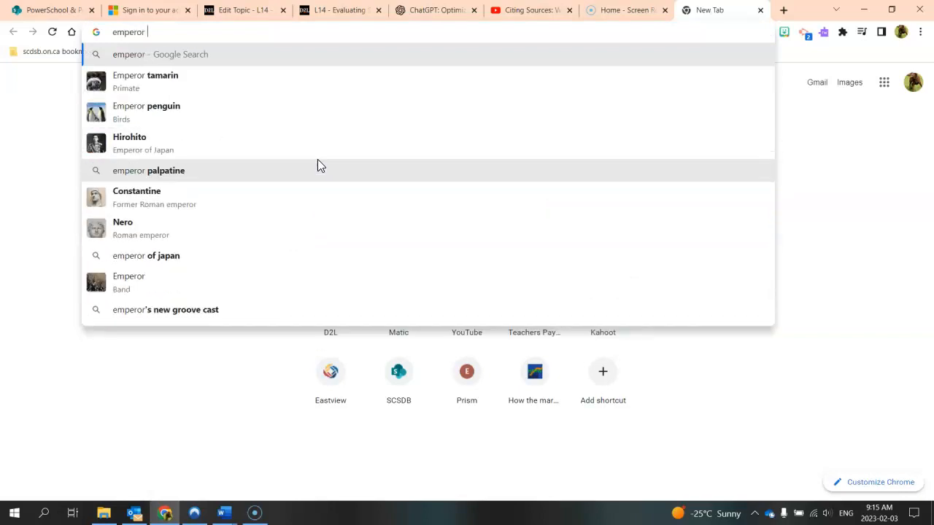
pyautogui.click(233, 119)
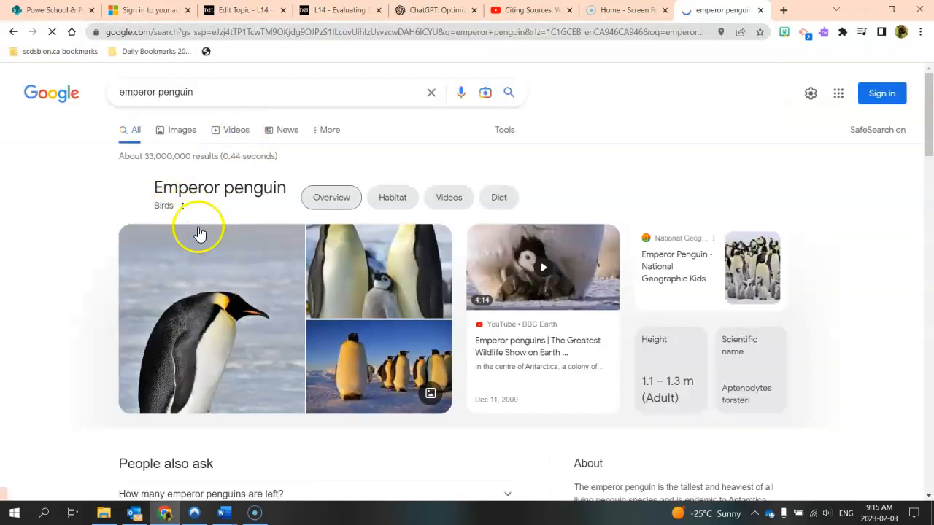
# Look through the emperor penguin search results and open the Wikipedia article.
pyautogui.scroll(-6, 209, 296)
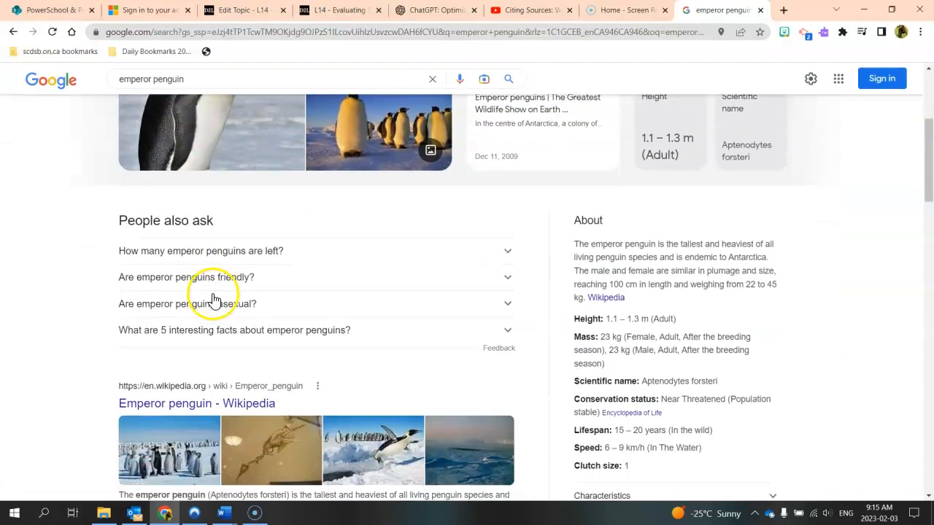
pyautogui.scroll(-1, 212, 299)
pyautogui.scroll(1, 209, 302)
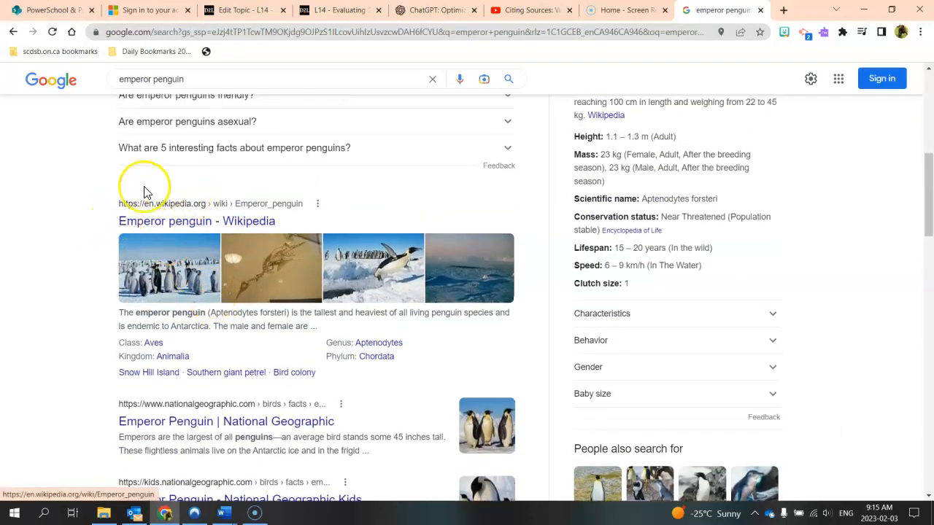
pyautogui.scroll(3, 350, 252)
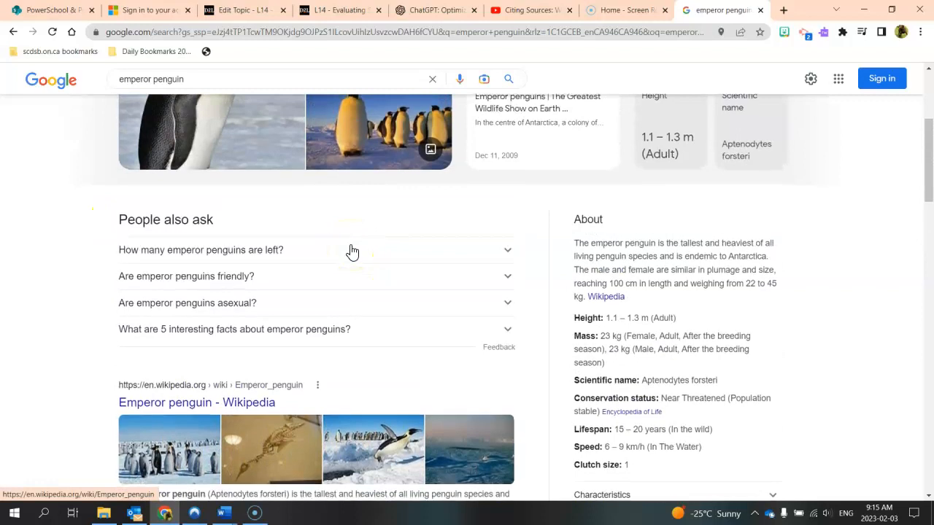
pyautogui.scroll(-2, 352, 252)
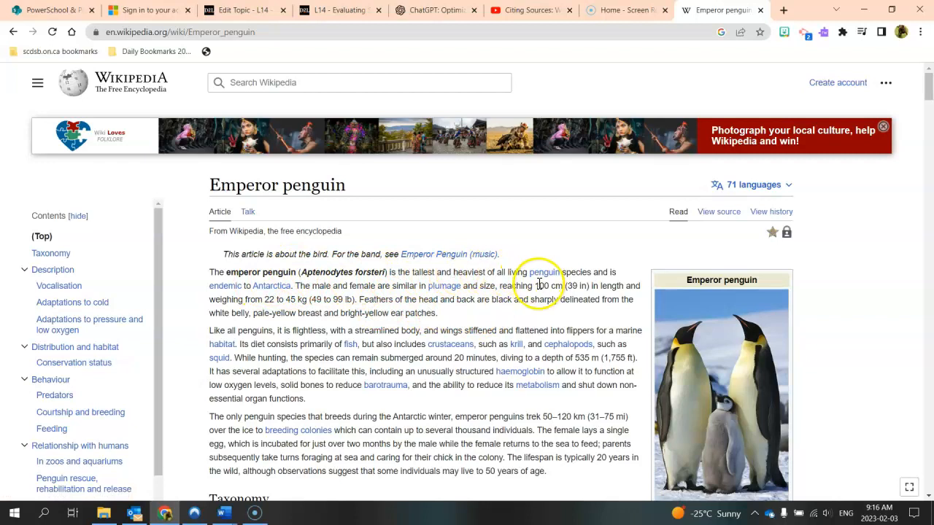
# Examine the introduction and the numbered in-text citations in the Taxonomy section of the Emperor penguin article.
pyautogui.moveTo(546, 277)
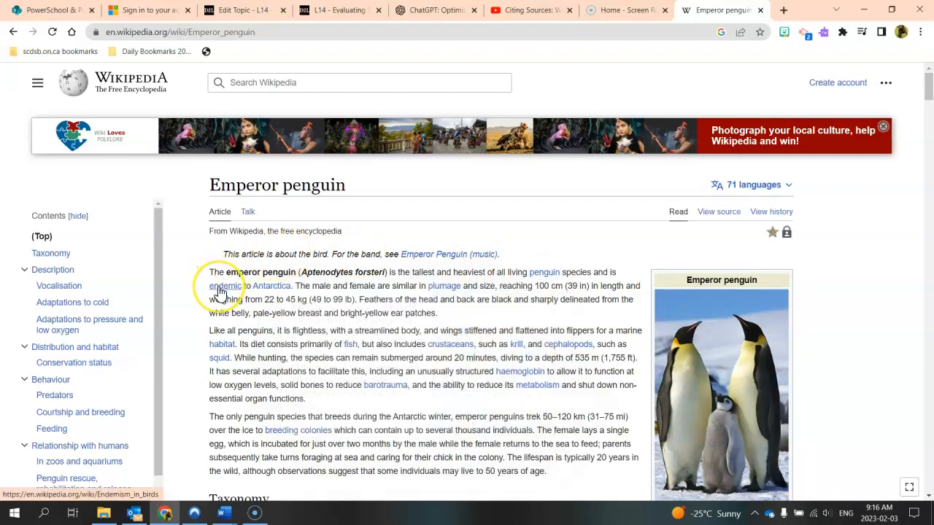
pyautogui.moveTo(219, 290)
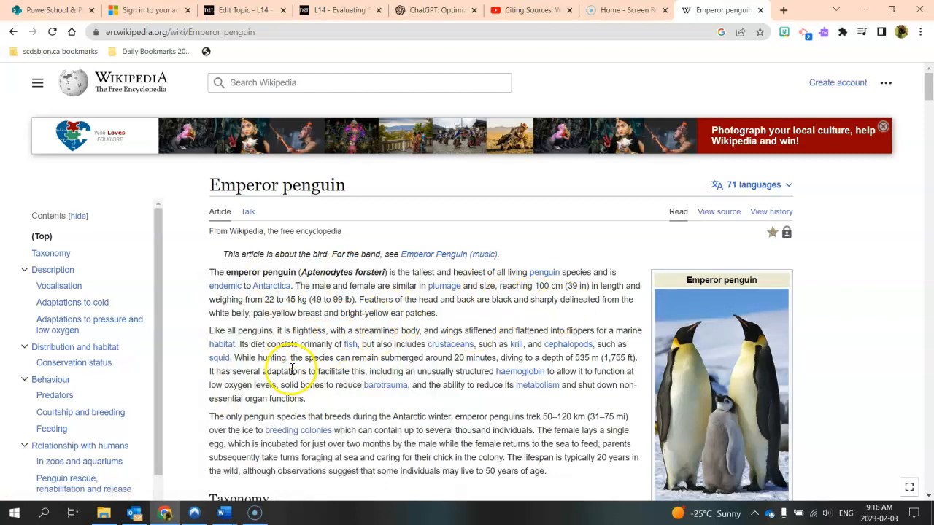
pyautogui.scroll(-1, 292, 372)
pyautogui.scroll(-2, 385, 350)
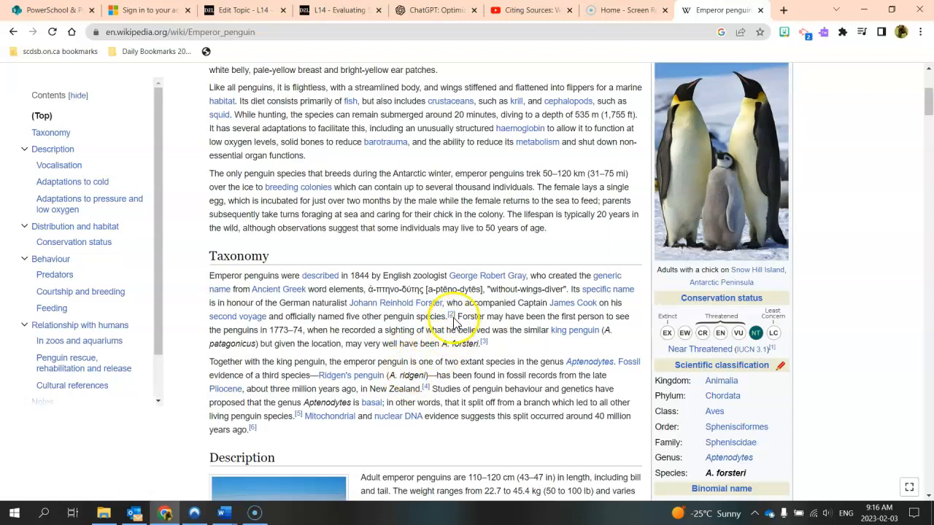
pyautogui.moveTo(453, 320)
pyautogui.moveTo(483, 347)
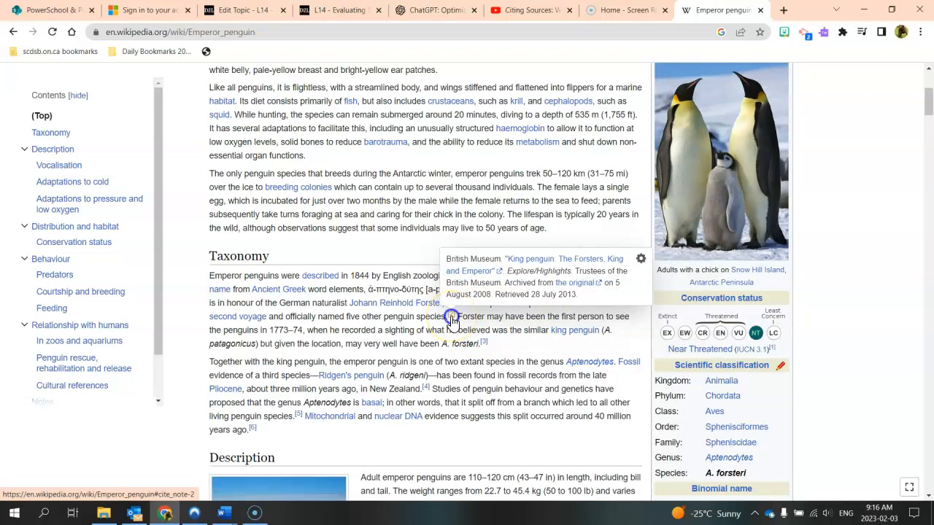
# Follow Taxonomy citation 2 to its reference note and view the archived British Museum king penguin page it cites.
pyautogui.click(453, 319)
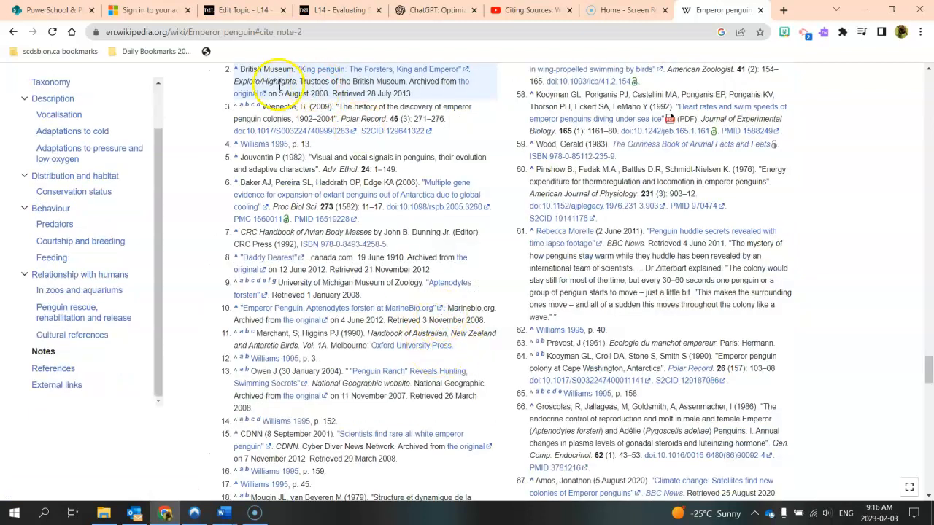
pyautogui.click(336, 78)
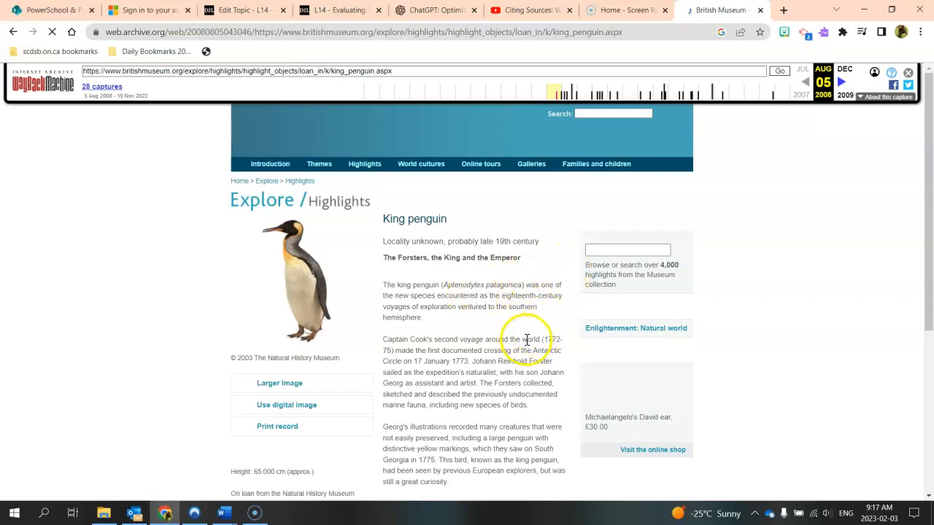
pyautogui.scroll(-4, 437, 346)
pyautogui.scroll(4, 437, 357)
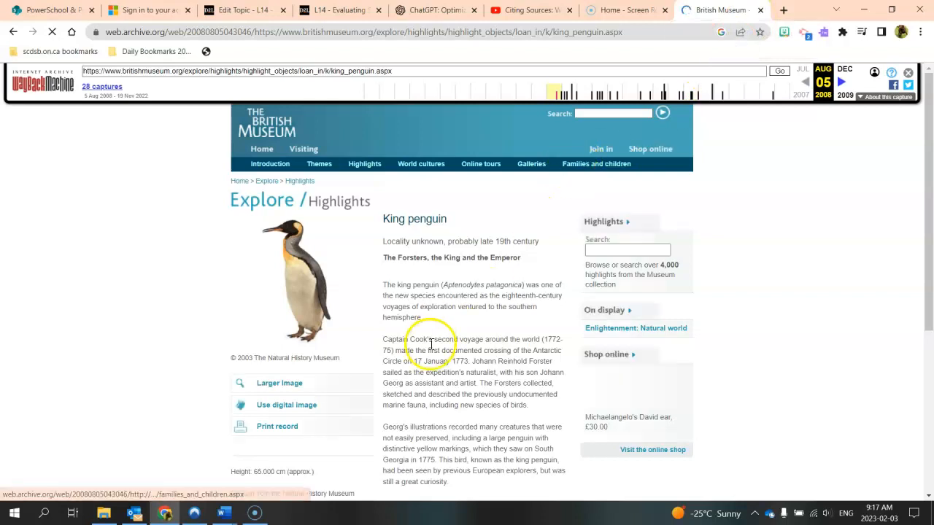
# Switch back to Word, bringing up the L15 instructions and the maximized "L15- Bibliography and Citations" practice document in front.
pyautogui.moveTo(225, 519)
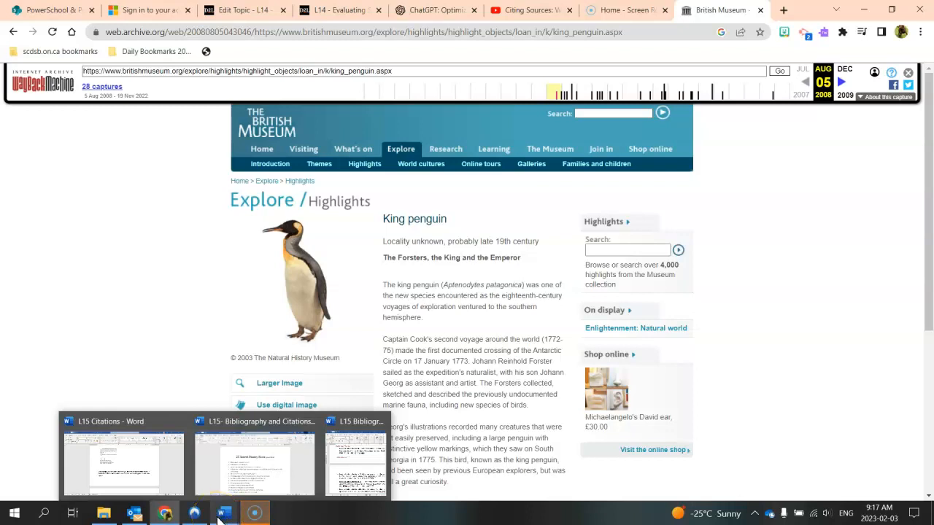
pyautogui.click(153, 482)
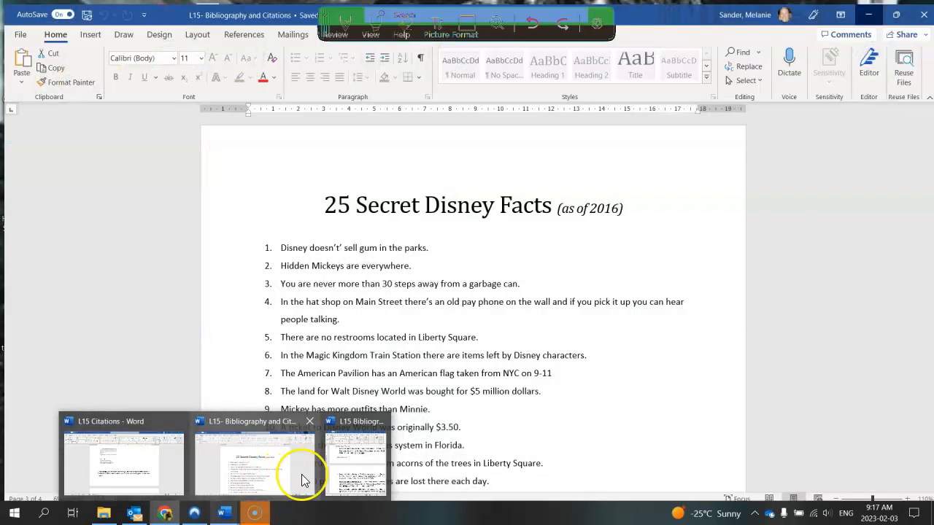
pyautogui.moveTo(348, 480)
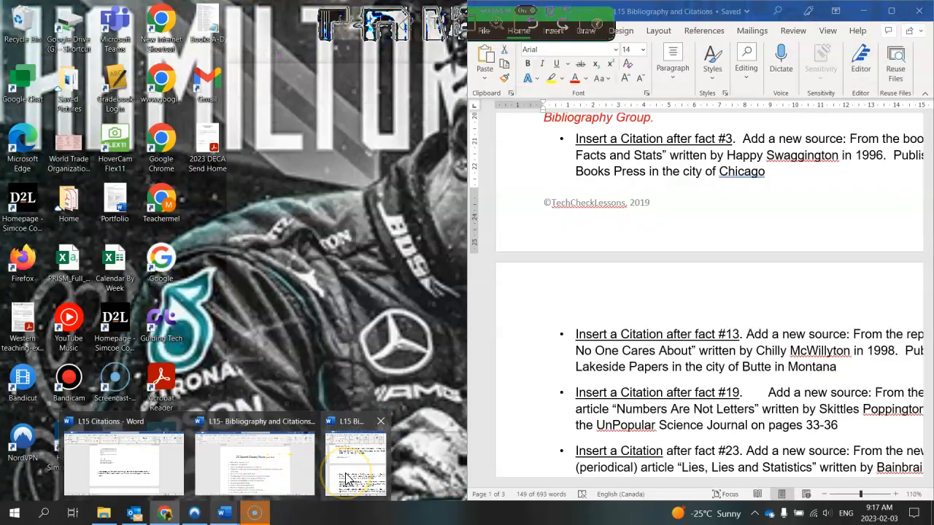
pyautogui.click(348, 479)
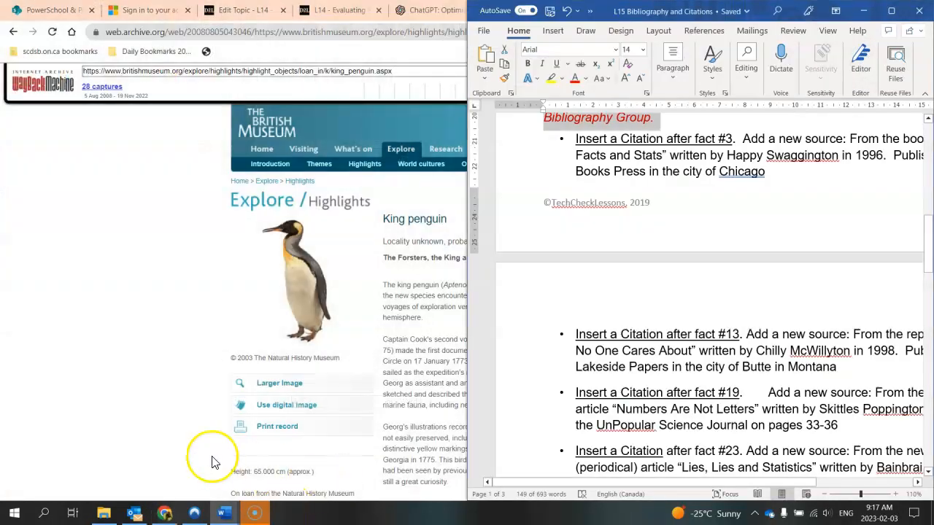
pyautogui.click(224, 512)
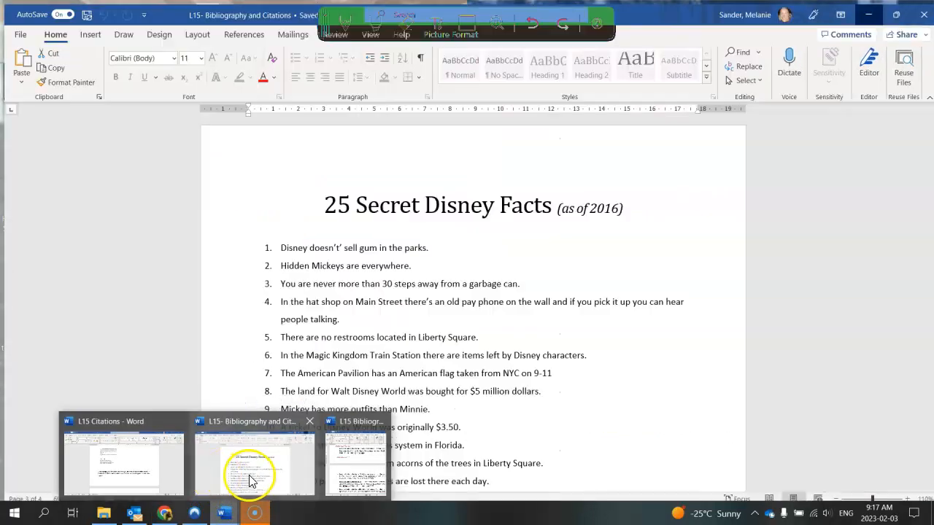
pyautogui.click(243, 479)
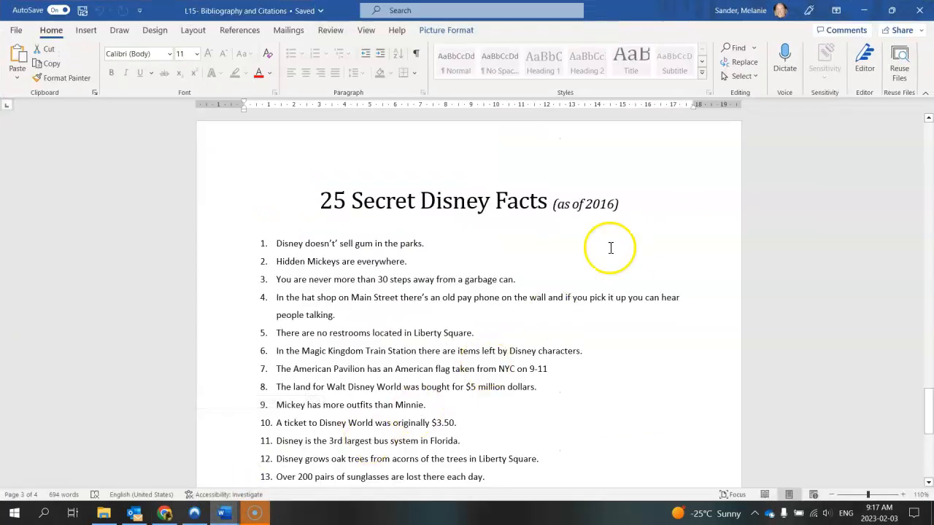
# Display the citation and bibliography tools and place the text cursor at the end of fact 1 about gum in the parks.
pyautogui.click(86, 33)
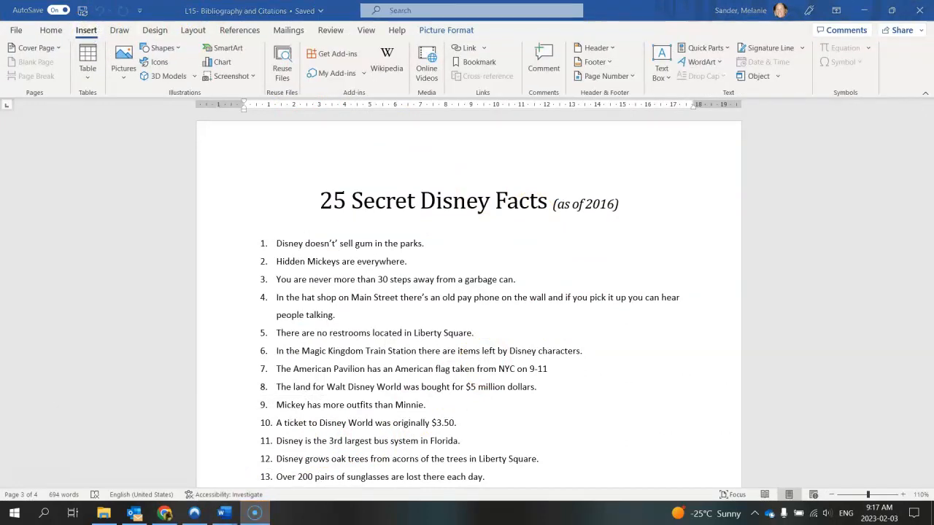
pyautogui.click(243, 32)
pyautogui.click(232, 35)
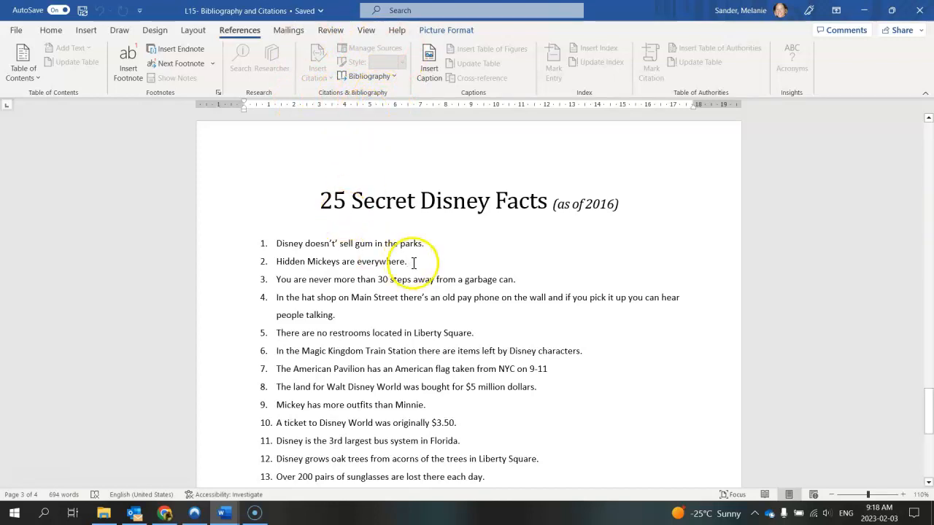
pyautogui.click(425, 243)
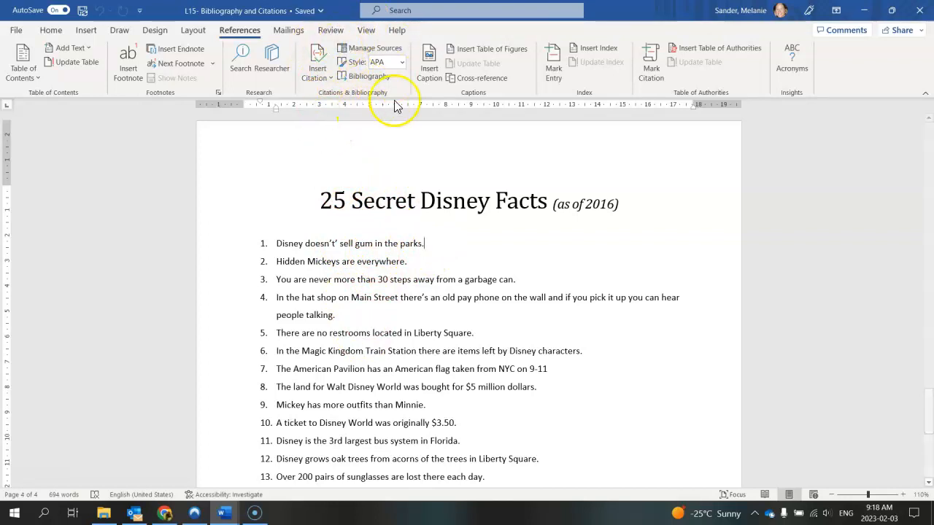
# Start adding a new source at fact 1, choose the Web site type and view the Corporate Author option, leaving it off.
pyautogui.click(330, 79)
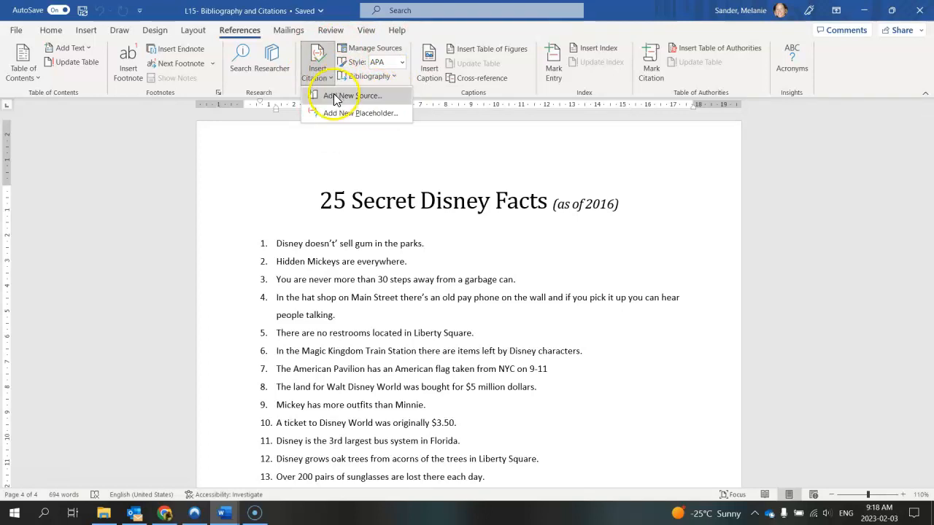
pyautogui.click(334, 95)
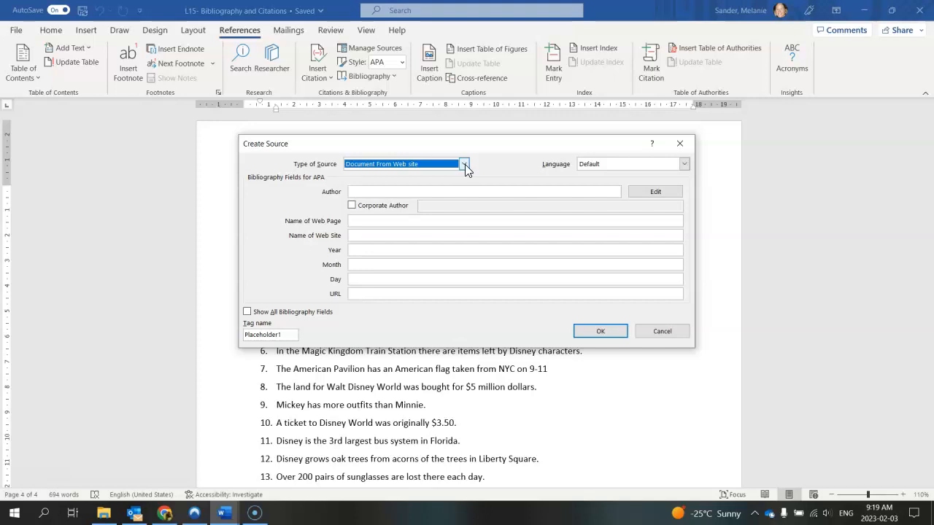
pyautogui.click(465, 164)
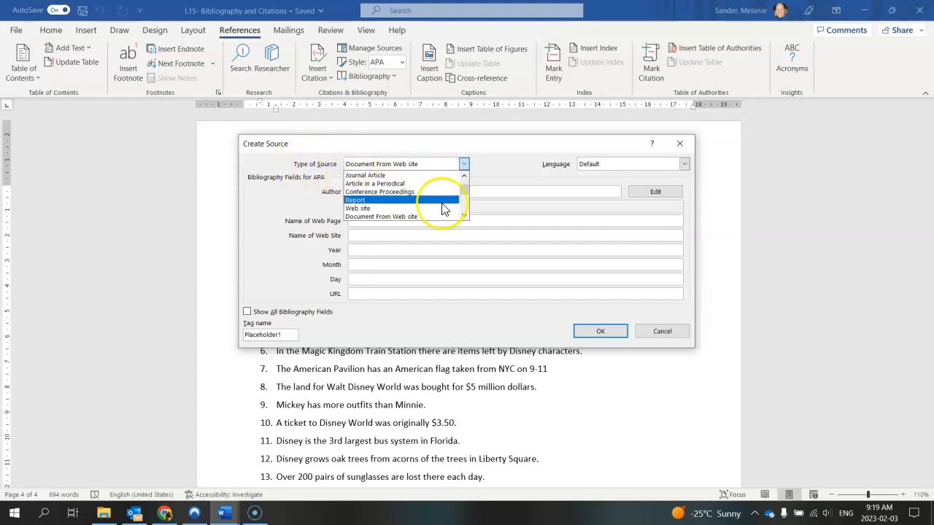
pyautogui.moveTo(465, 214); pyautogui.dragTo(470, 189)
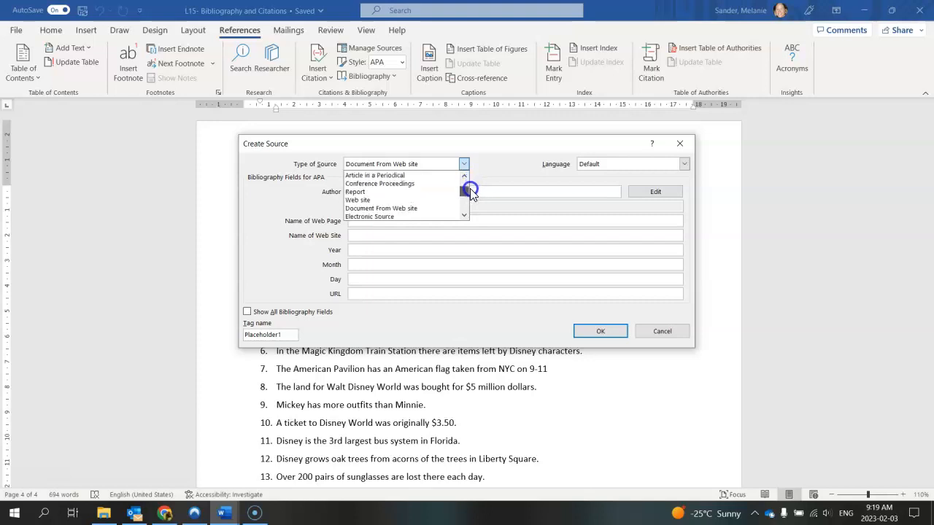
pyautogui.click(430, 200)
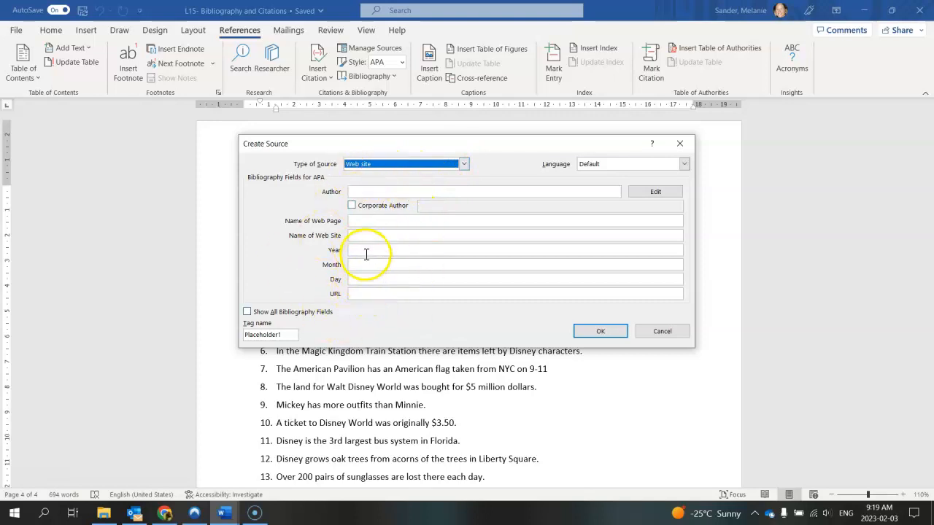
pyautogui.click(352, 207)
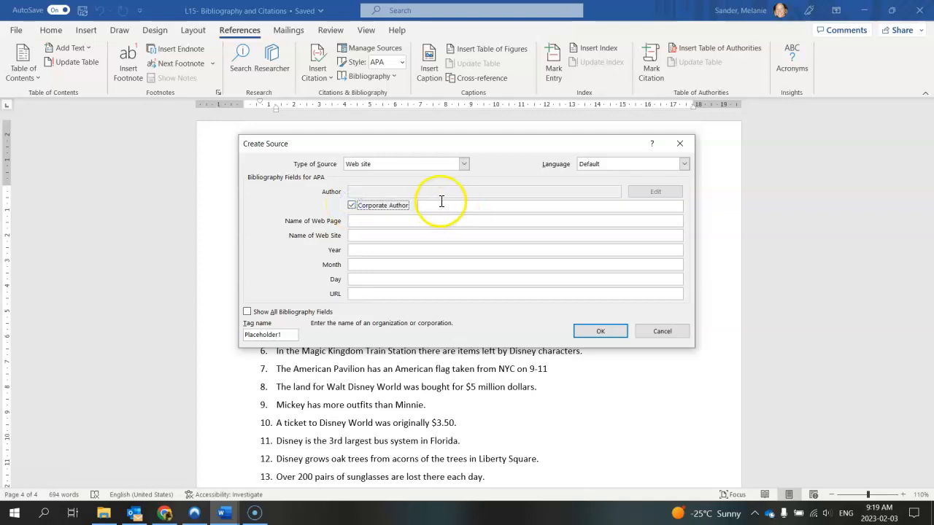
pyautogui.click(352, 205)
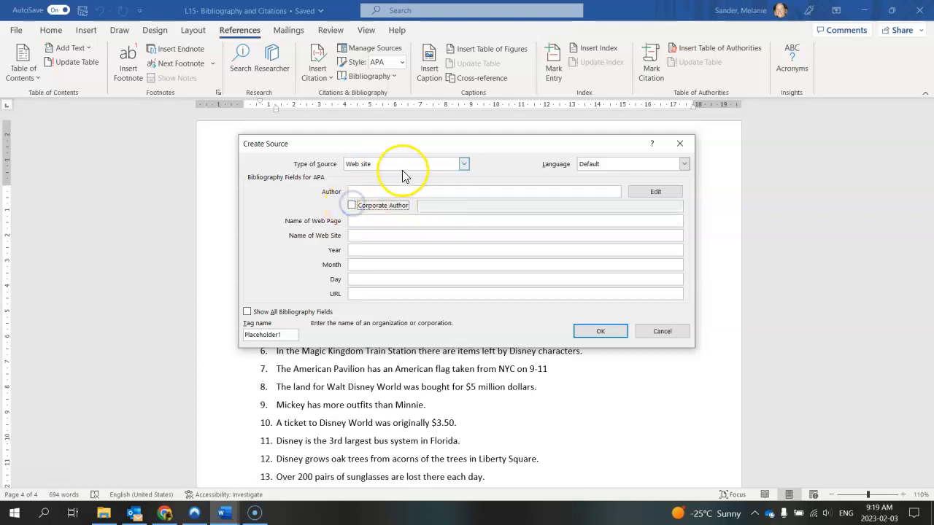
# Switch the source type to Article in a Periodical and look through its title, periodical title and year fields.
pyautogui.click(464, 166)
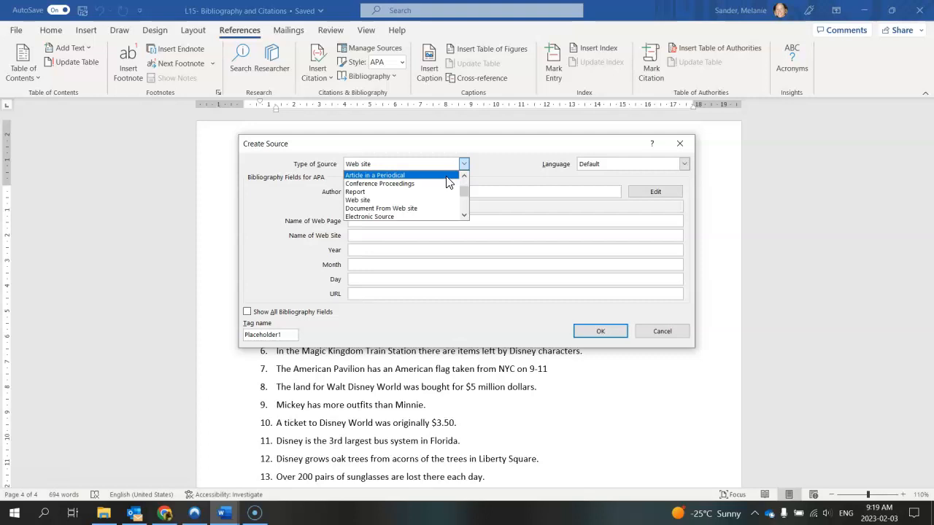
pyautogui.click(447, 177)
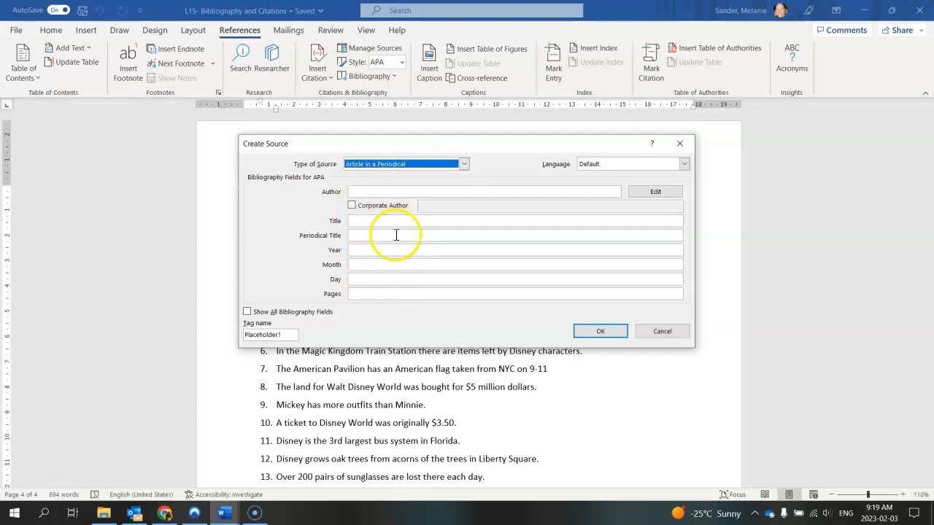
pyautogui.click(380, 218)
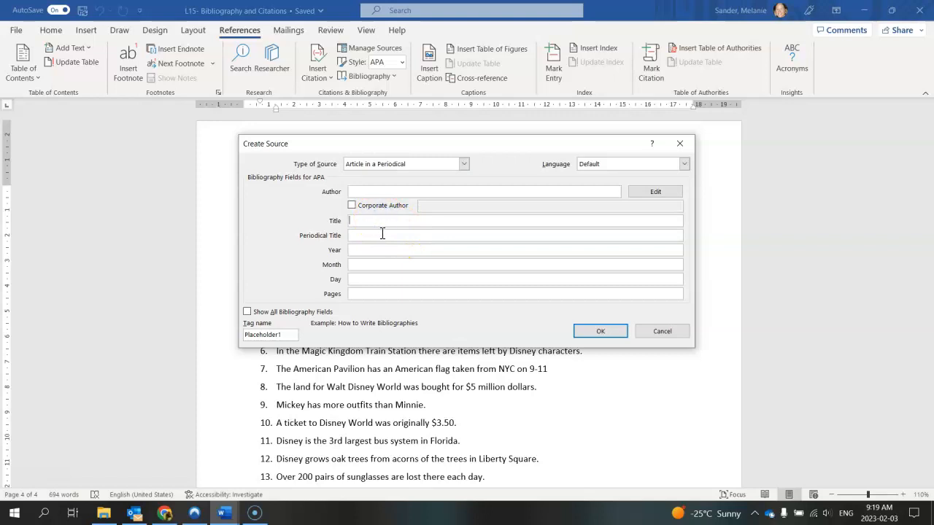
pyautogui.click(381, 235)
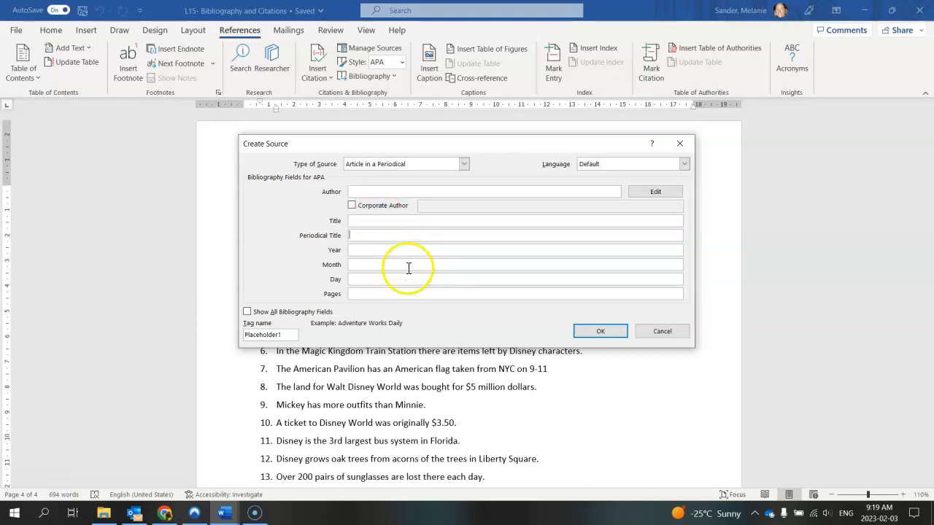
pyautogui.click(385, 250)
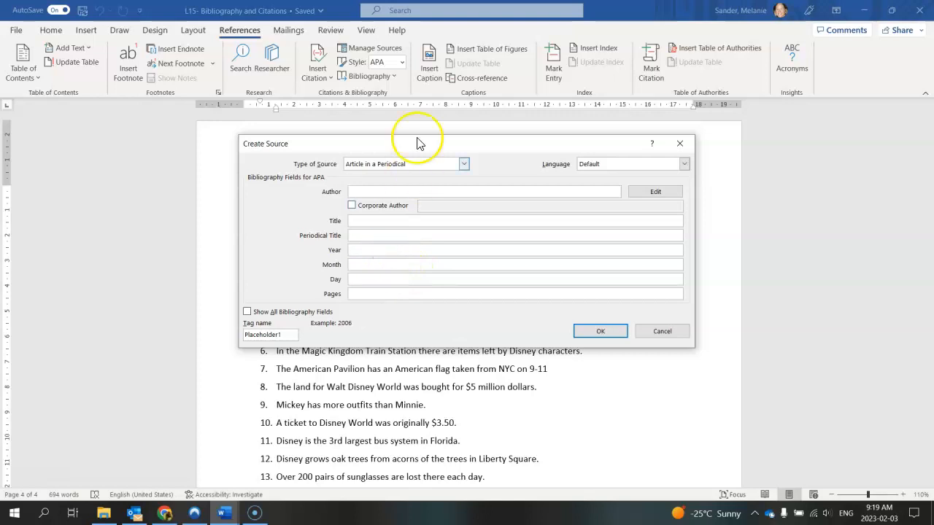
# Set the source type to Interview and insert its citation after fact 1 with all fields left blank.
pyautogui.click(463, 163)
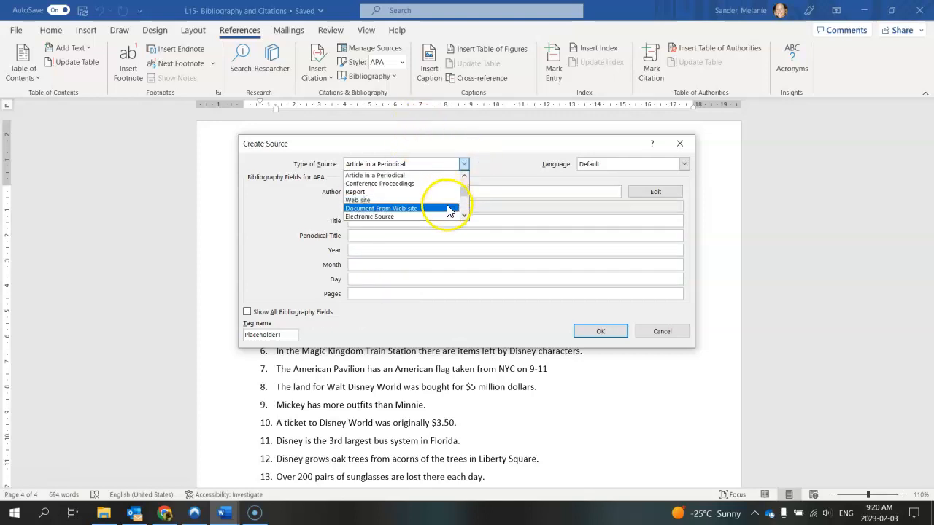
pyautogui.scroll(-5, 445, 213)
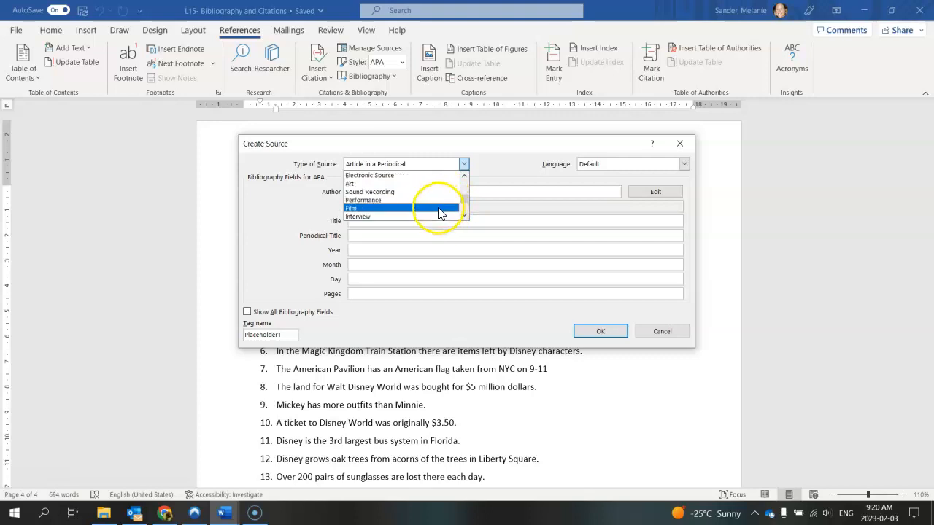
pyautogui.scroll(-2, 440, 211)
pyautogui.click(439, 207)
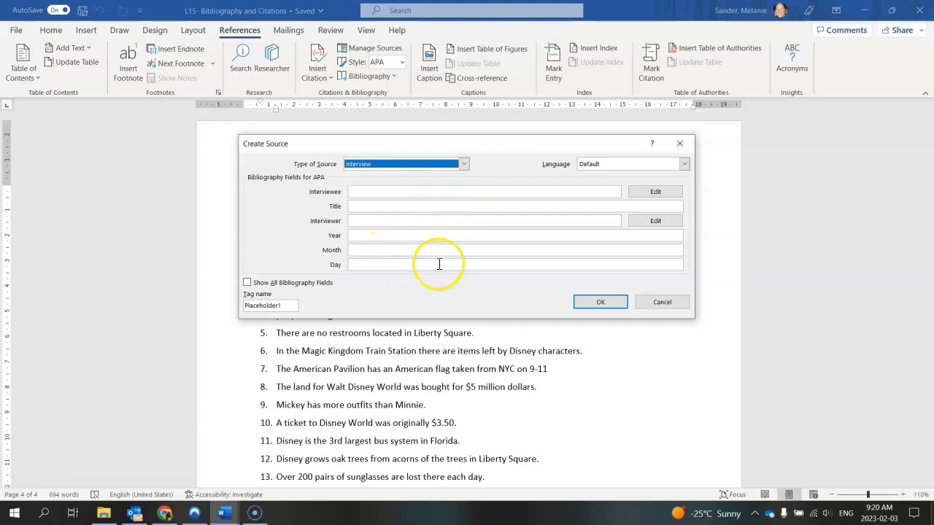
pyautogui.click(609, 303)
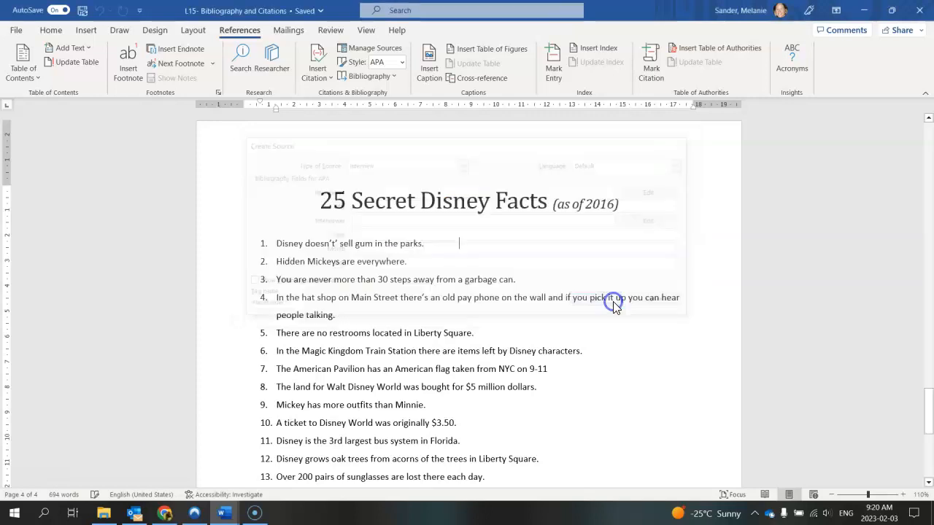
# Find the instruction for fact #3 and start a new Book source for a citation at the end of fact 3.
pyautogui.scroll(5, 657, 231)
pyautogui.scroll(-4, 657, 296)
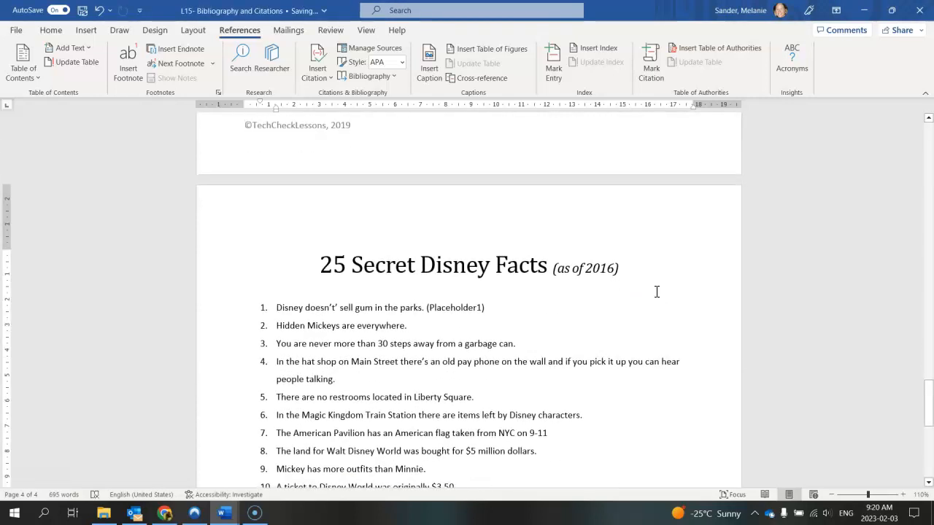
pyautogui.scroll(-3, 657, 292)
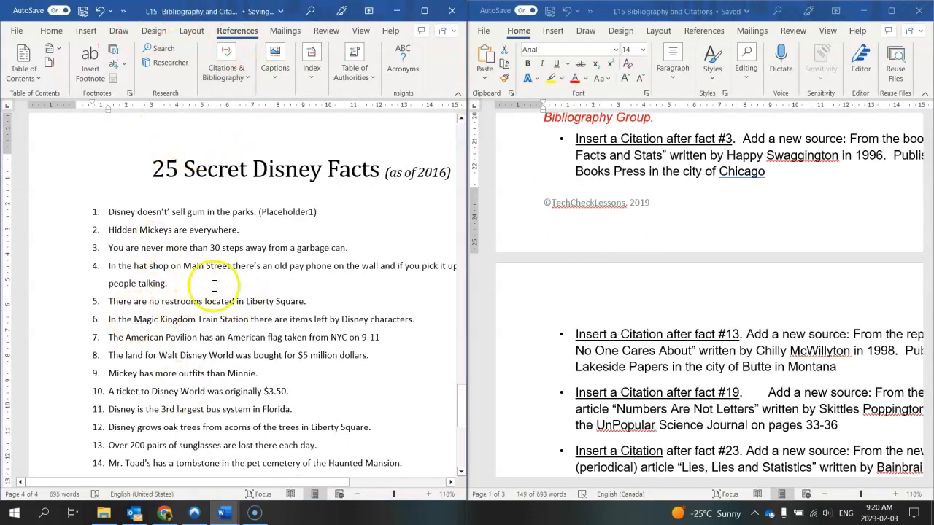
pyautogui.scroll(2, 615, 284)
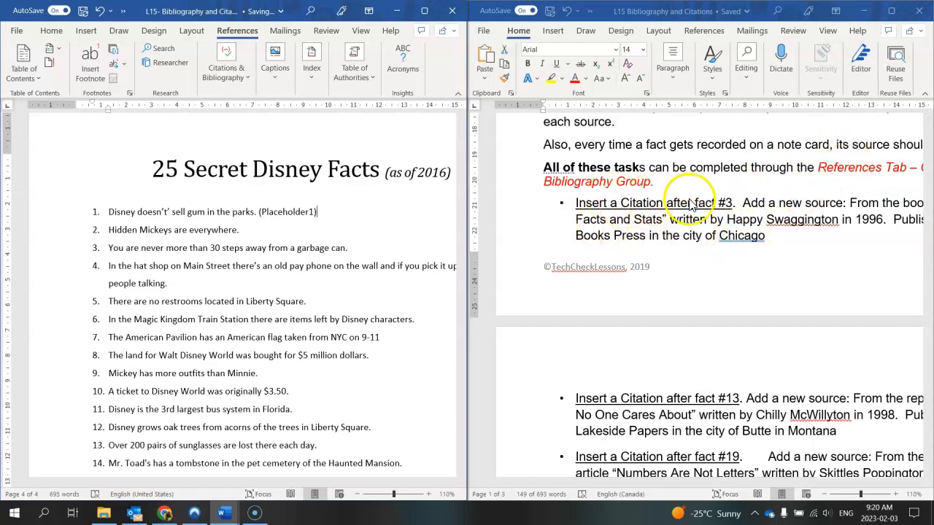
pyautogui.click(353, 249)
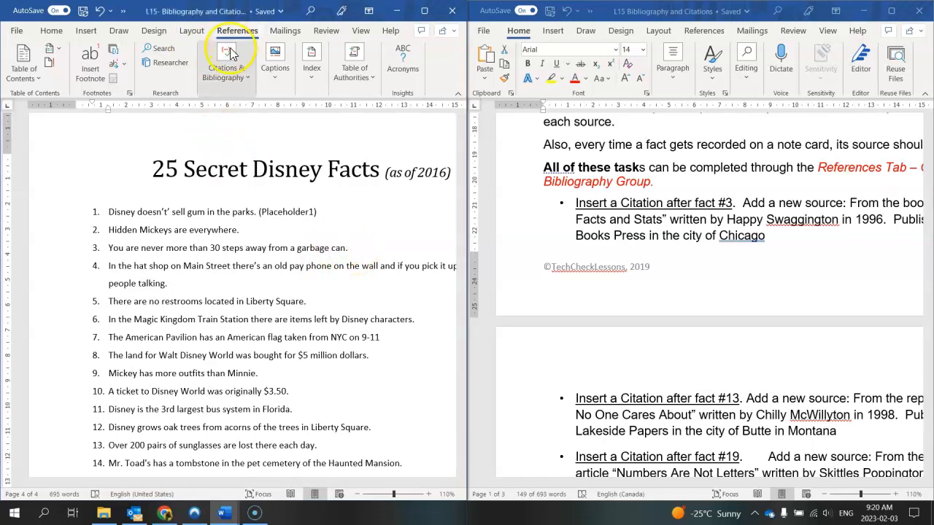
pyautogui.click(248, 81)
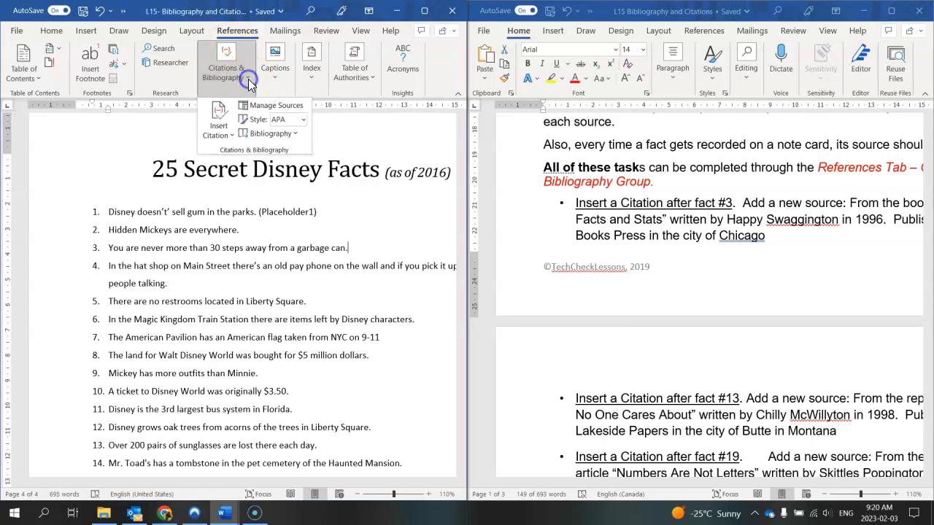
pyautogui.click(232, 139)
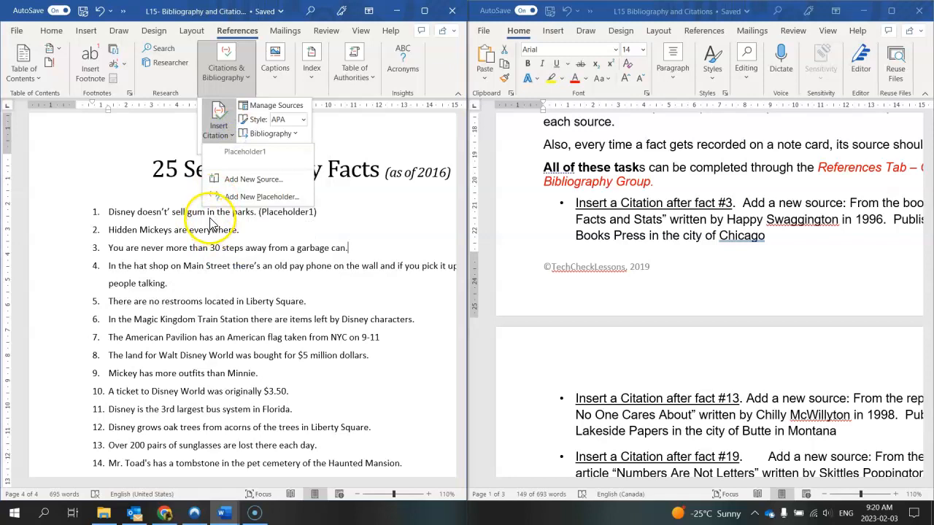
pyautogui.click(246, 181)
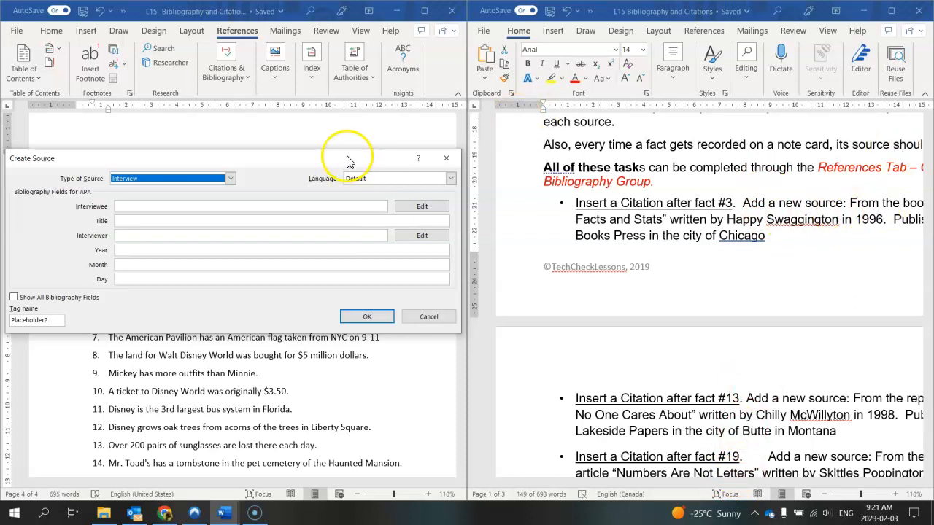
pyautogui.click(228, 179)
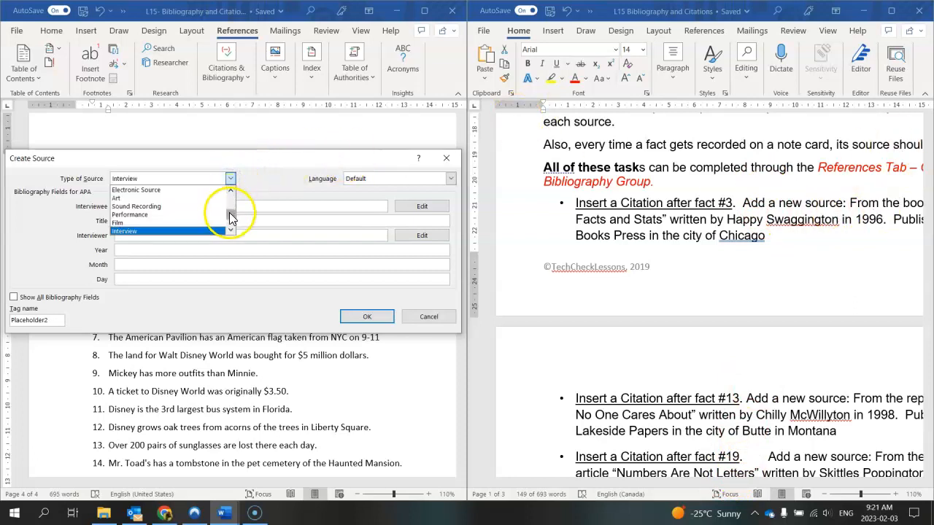
pyautogui.moveTo(230, 213); pyautogui.dragTo(229, 197)
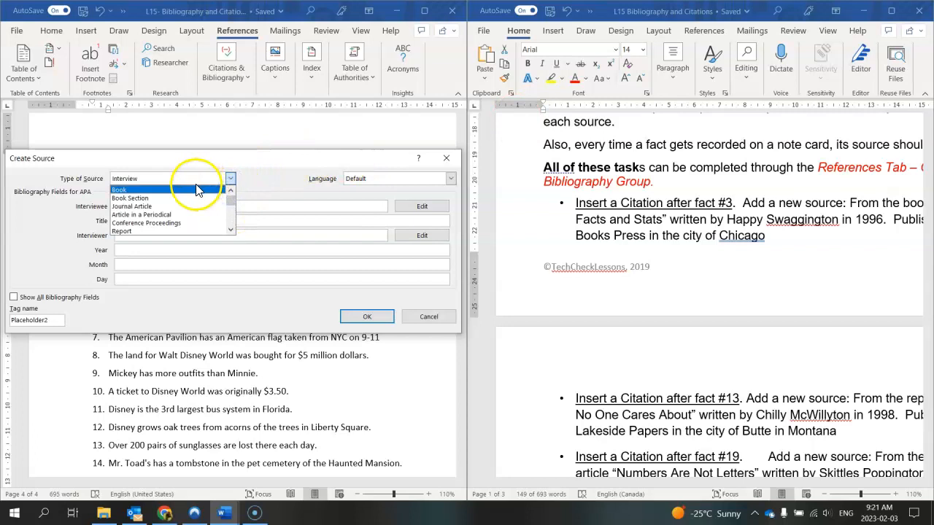
pyautogui.click(202, 190)
# Fill in the book's author name, title Facts and Stats, year 1996, city Chicago and publisher Books Press, and insert the citation after fact 3.
pyautogui.click(194, 205)
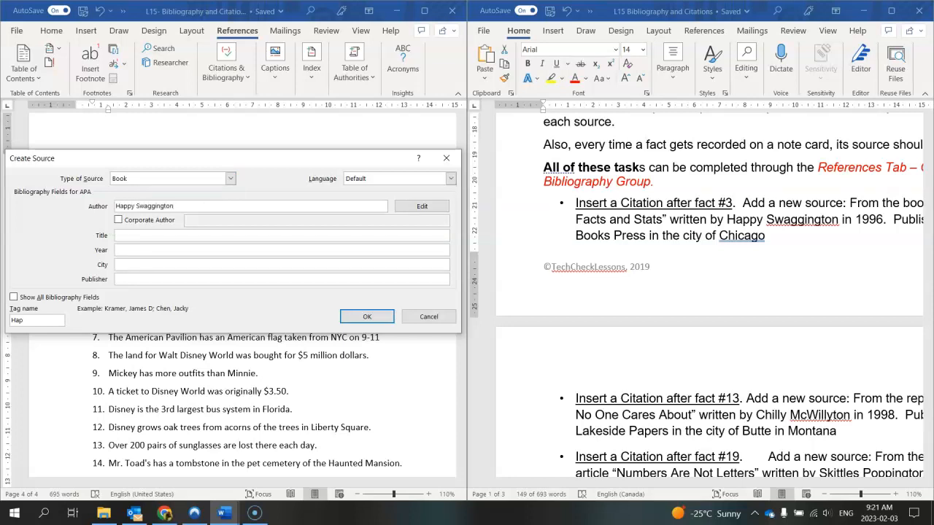
pyautogui.click(122, 236)
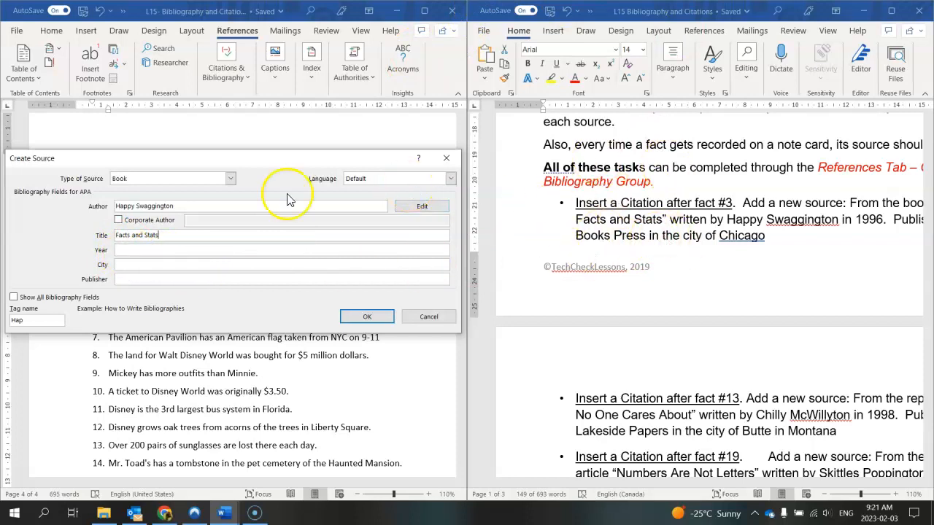
pyautogui.click(118, 250)
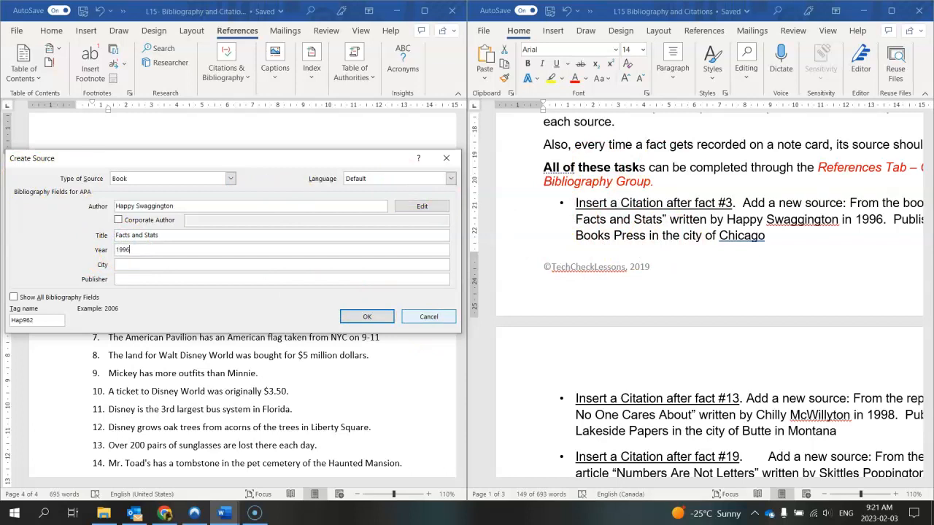
pyautogui.click(200, 268)
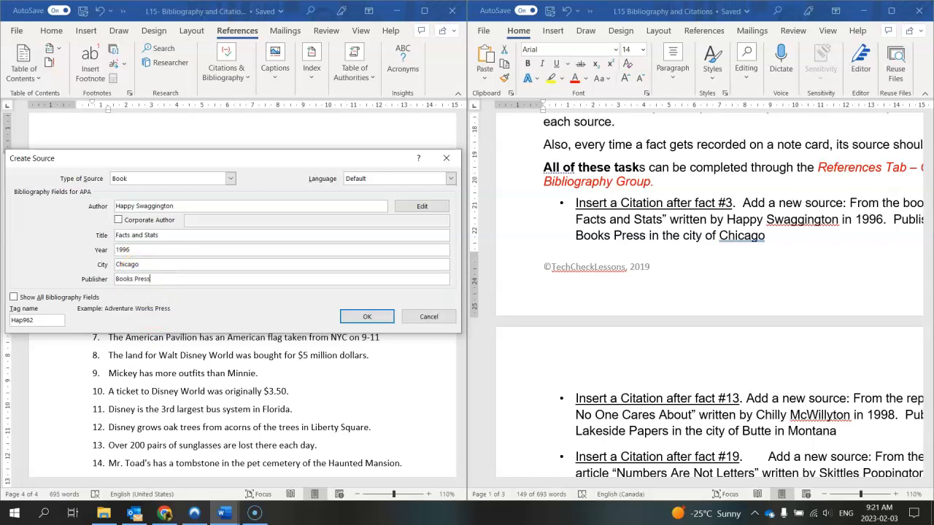
pyautogui.click(366, 315)
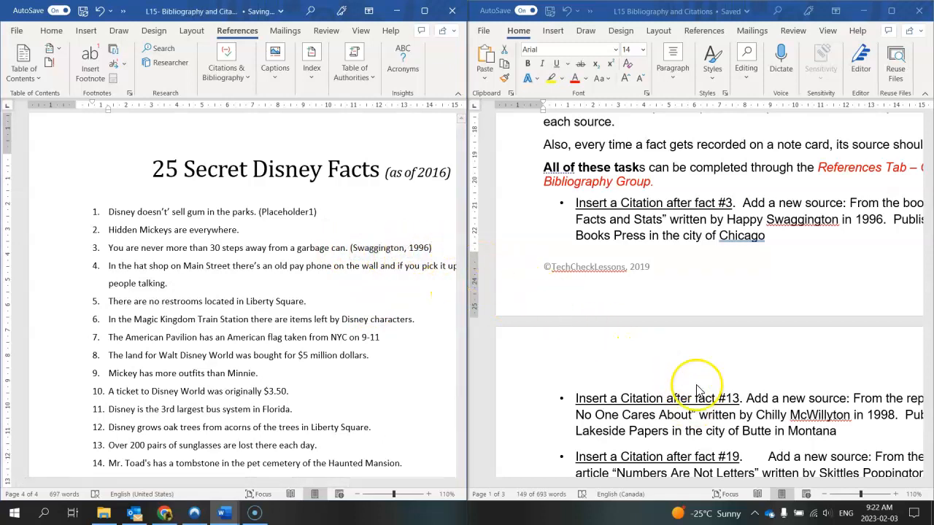
# Read the full fact #3 task and the remaining citation, blank page and bibliography tasks in the instructions document.
pyautogui.click(715, 219)
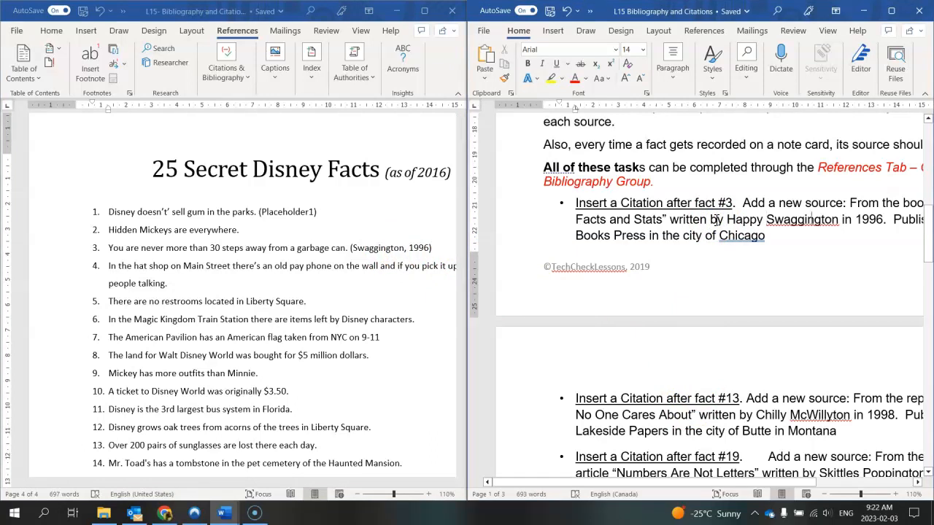
pyautogui.press('Right')
pyautogui.press('Right')
pyautogui.press('Right')
pyautogui.press('Right')
pyautogui.press('Right')
pyautogui.press('Right')
pyautogui.press('Right')
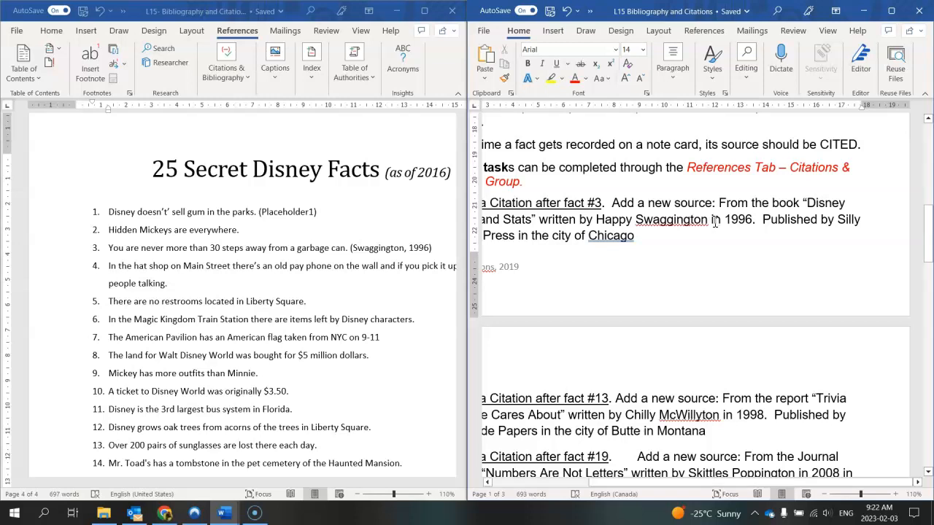
pyautogui.scroll(-2, 631, 231)
pyautogui.scroll(-10, 631, 230)
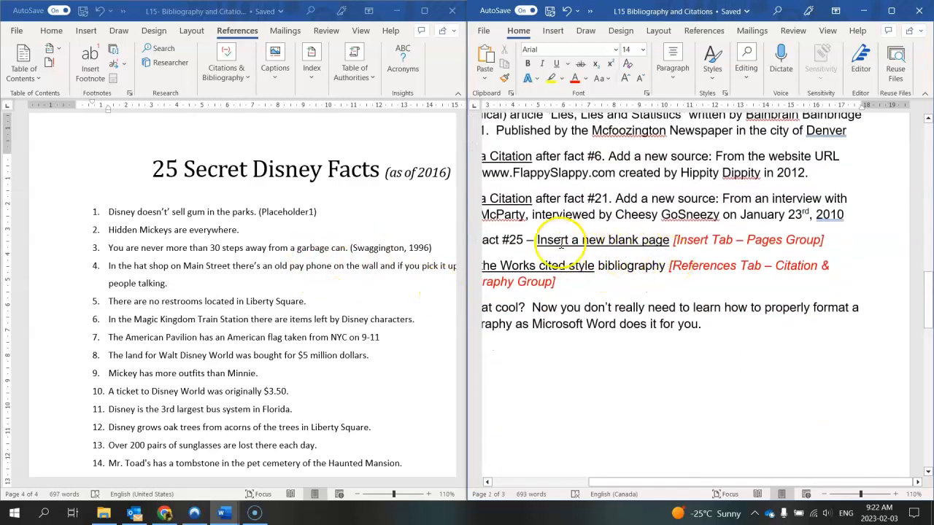
# End the numbered list after fact 25 in the practice document and place the text cursor on an unnumbered line below it.
pyautogui.scroll(-10, 209, 348)
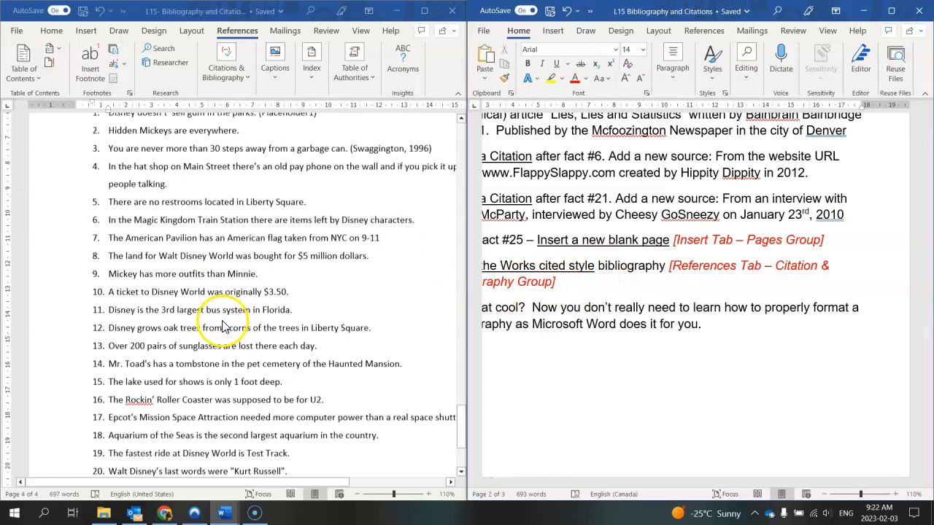
pyautogui.click(159, 371)
pyautogui.click(282, 332)
pyautogui.press('Return')
pyautogui.press('Return')
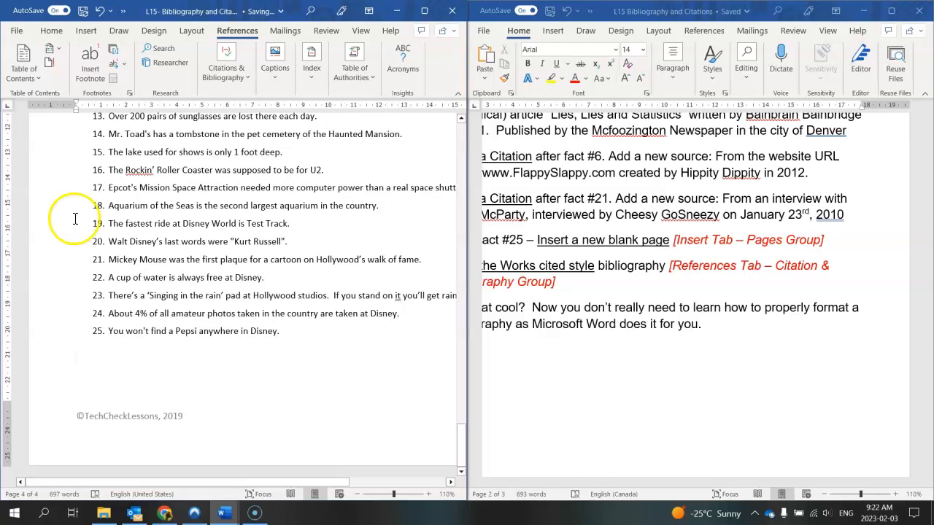
# Insert a new blank page after fact 25 in the practice document.
pyautogui.click(84, 31)
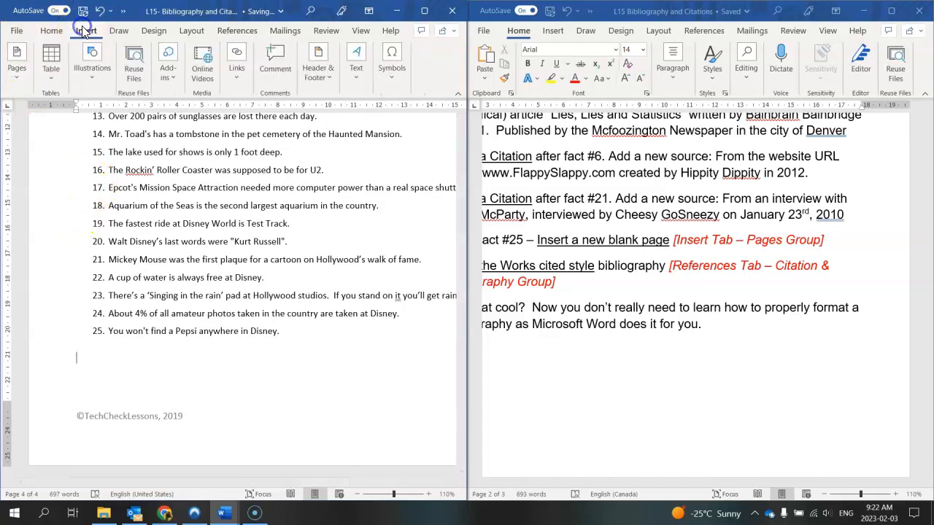
pyautogui.click(13, 62)
pyautogui.click(40, 117)
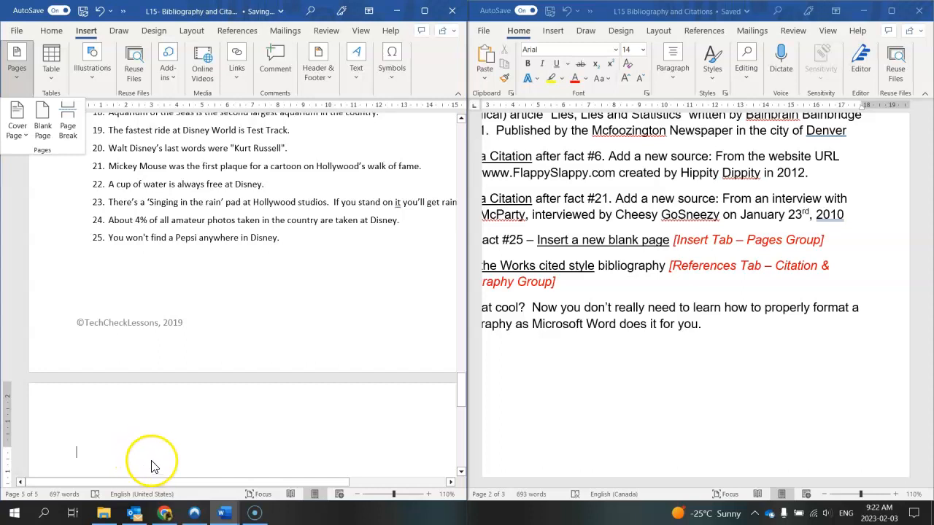
# Insert a bibliography in the built-in Works Cited style on the new blank page, using the document's citation sources.
pyautogui.click(237, 30)
pyautogui.click(240, 77)
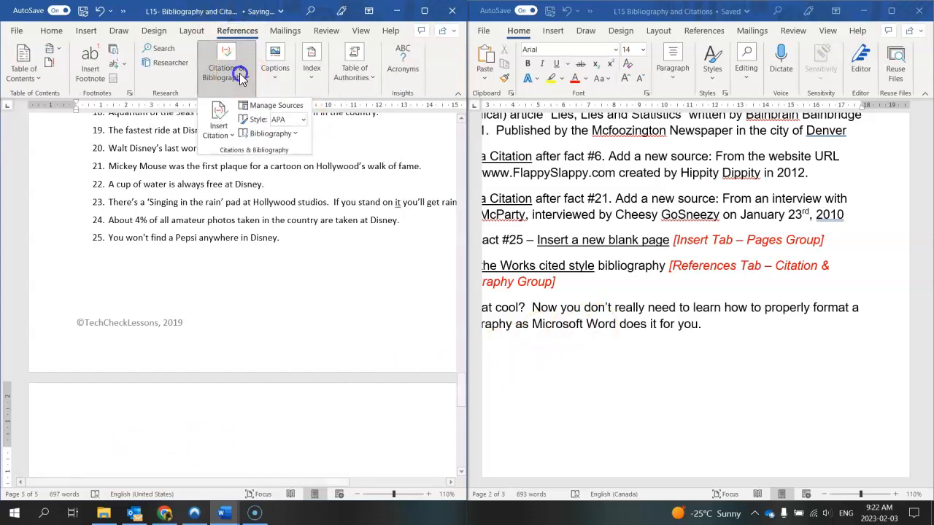
pyautogui.click(297, 135)
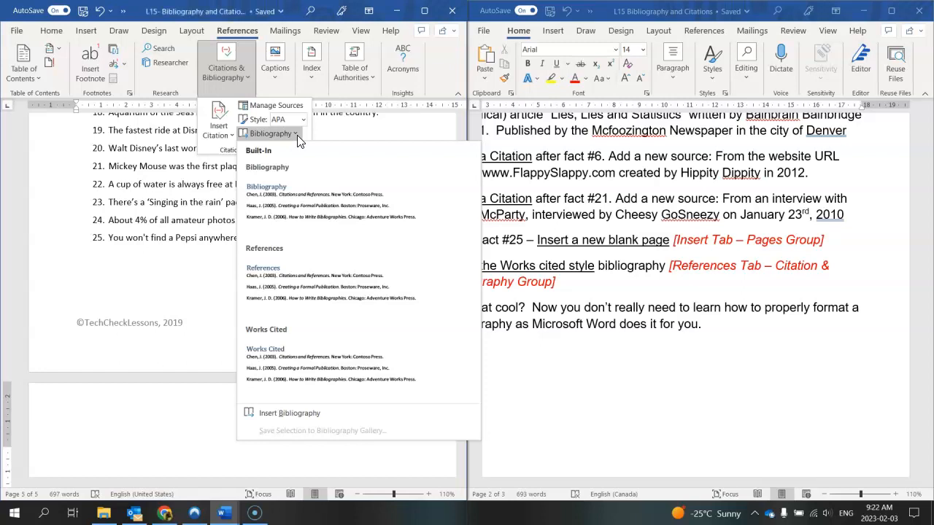
pyautogui.click(294, 360)
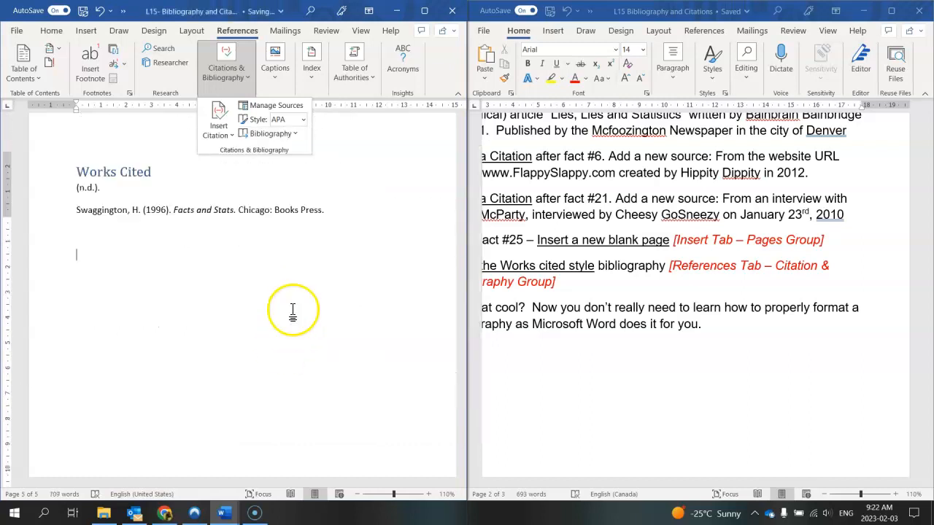
# Check the Works Cited entries against the citation tasks for facts #3, #13, #19 and #23 in the instructions document.
pyautogui.scroll(2, 293, 310)
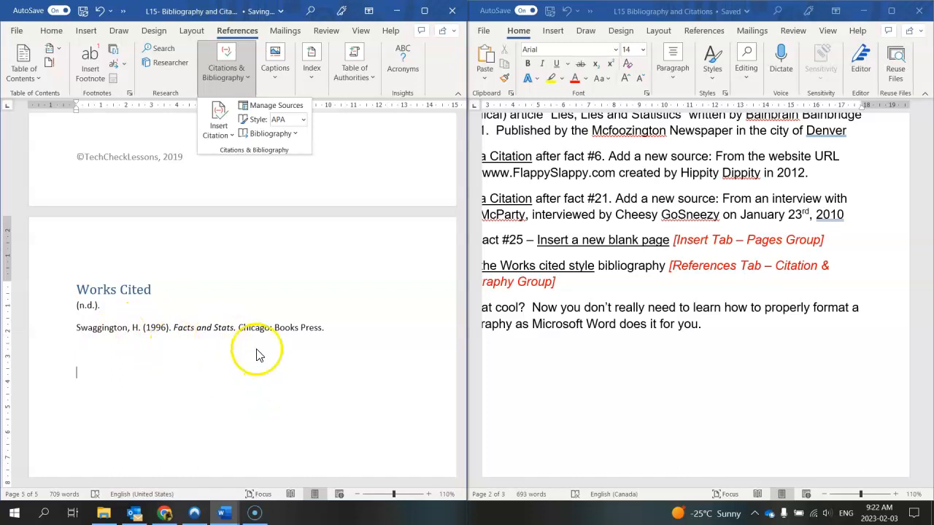
pyautogui.scroll(6, 604, 371)
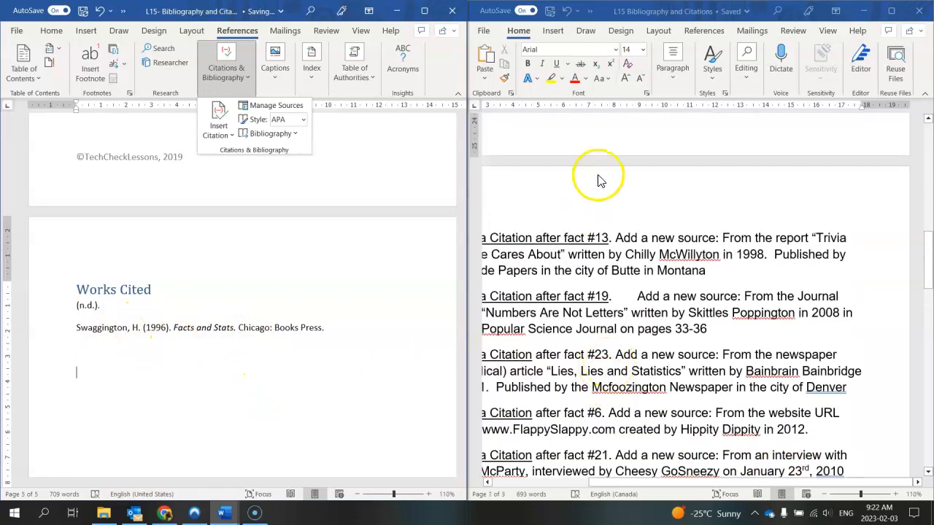
pyautogui.scroll(4, 585, 321)
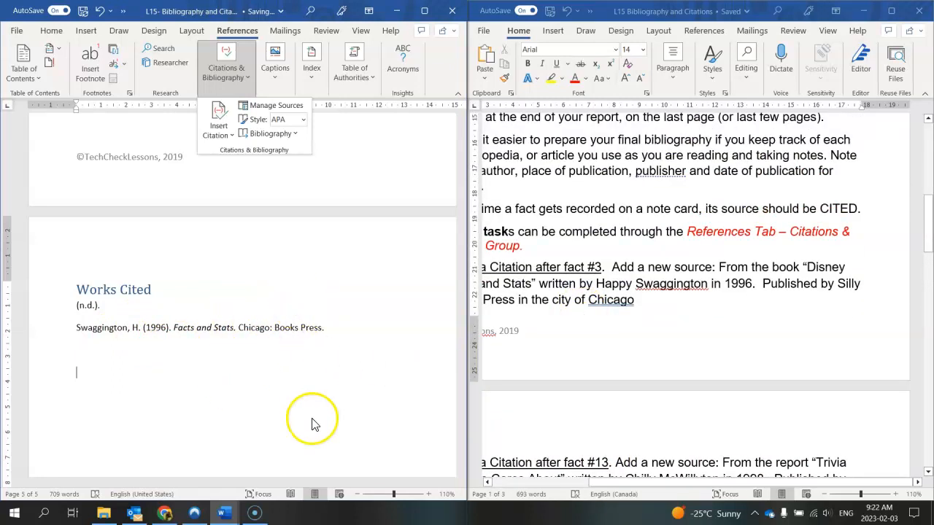